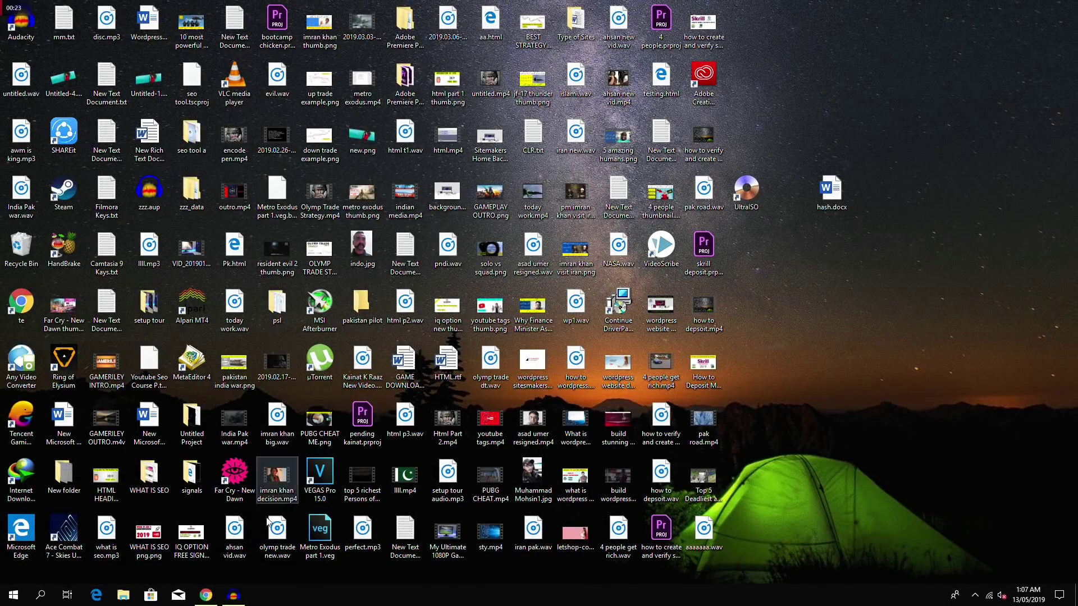
# - Switch to Chrome and subscribe to the YouTube channel shown there
pyautogui.click(205, 597)
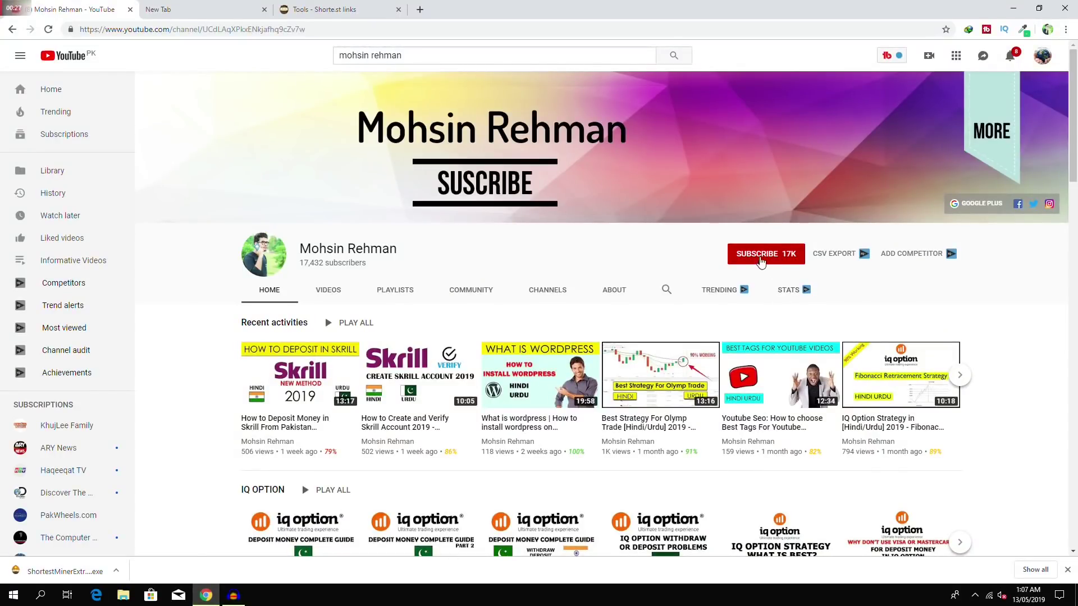
pyautogui.click(760, 257)
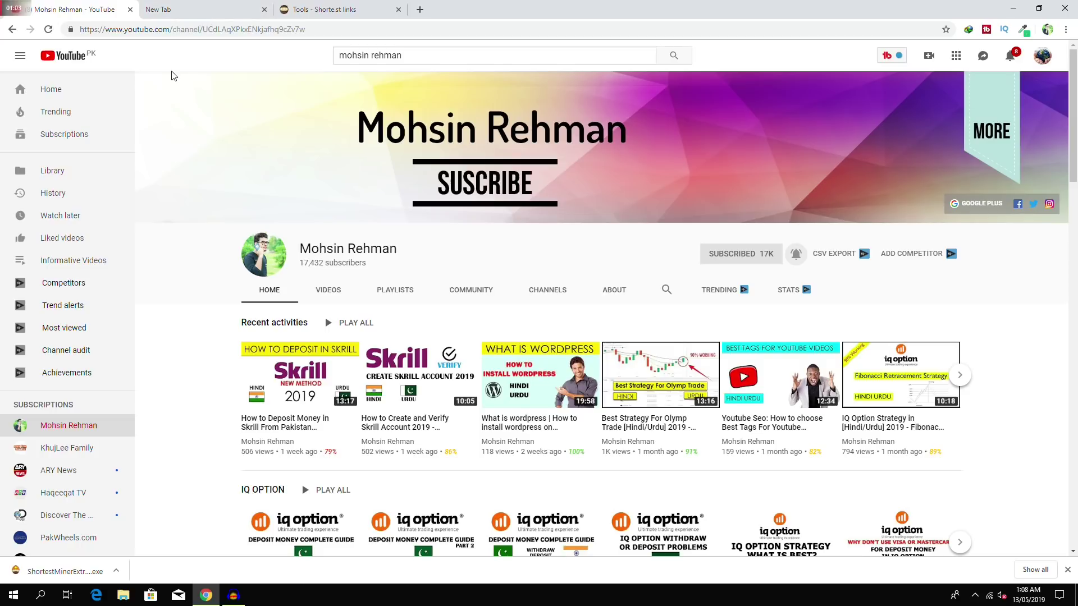
# - Load the shortest-miner.com referral link in the empty browser tab
pyautogui.click(187, 5)
pyautogui.click(236, 31)
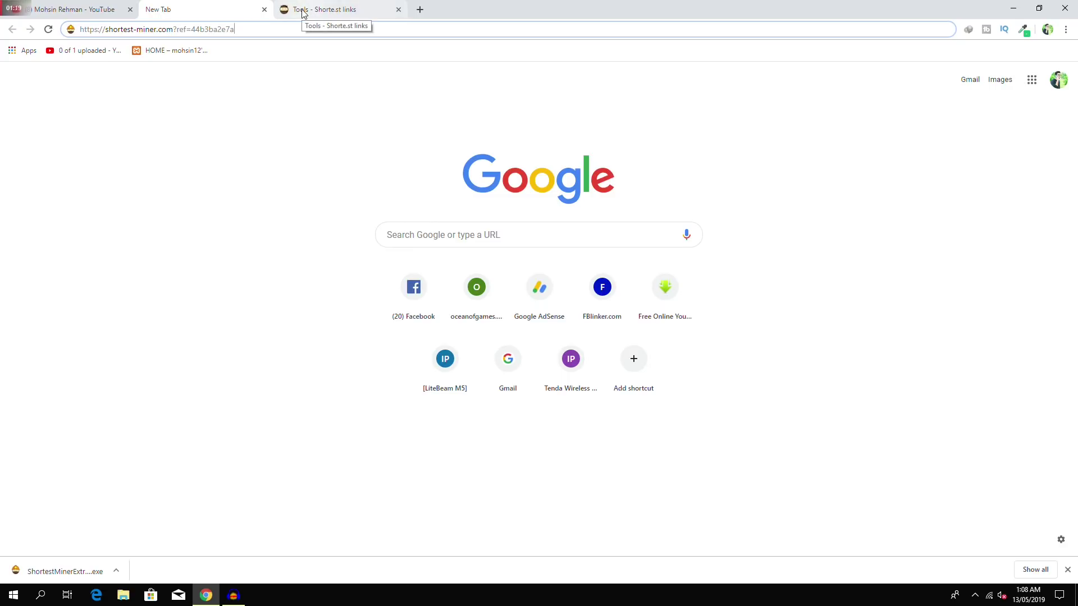
pyautogui.tripleClick(234, 30)
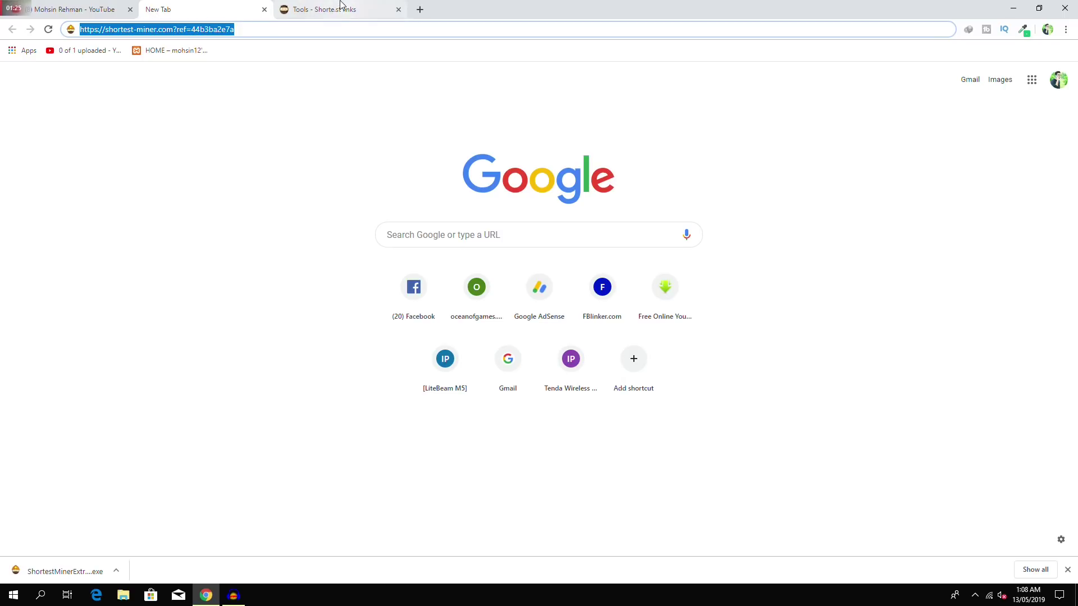
pyautogui.press('Return')
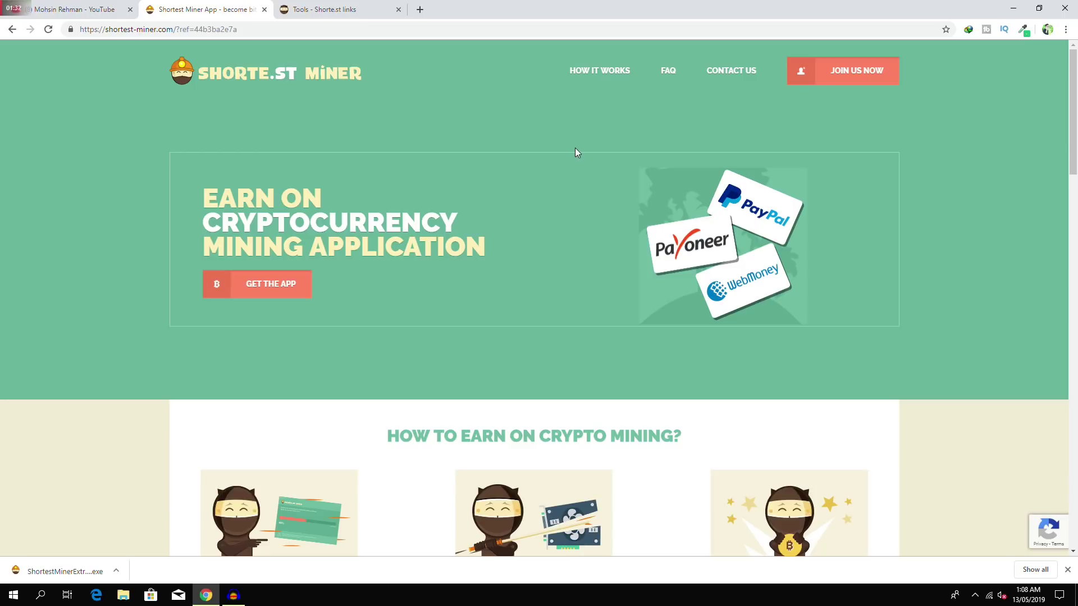
# - Open the miner site's registration form and look over its email, email confirmation and password fields
pyautogui.click(854, 78)
pyautogui.click(440, 152)
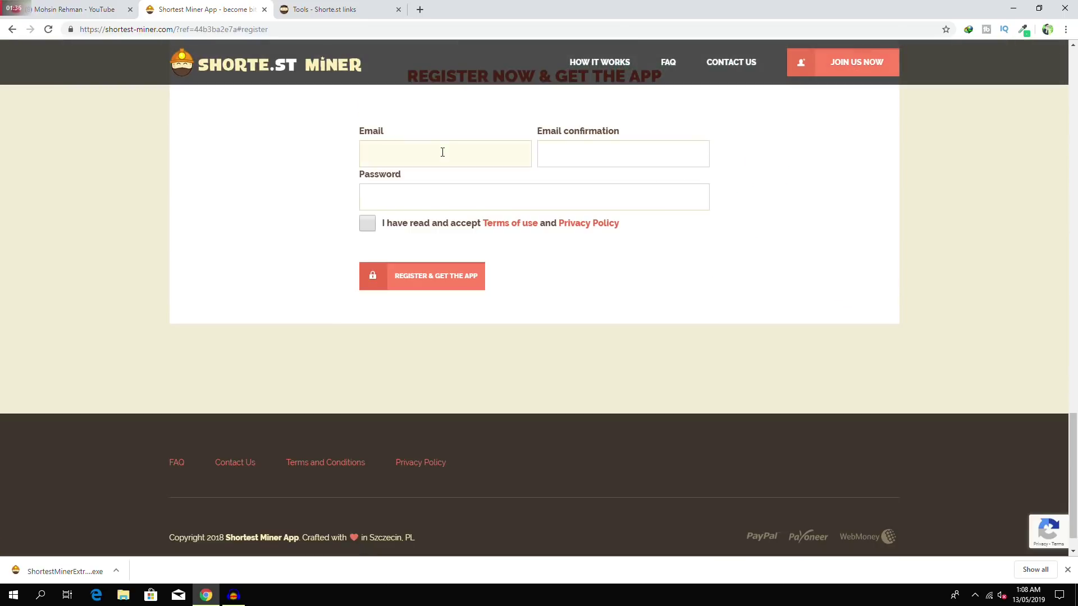
pyautogui.click(553, 163)
pyautogui.click(503, 199)
pyautogui.click(838, 216)
# - Open the statistics page of the Shorte.st account and look through its income overview
pyautogui.click(323, 12)
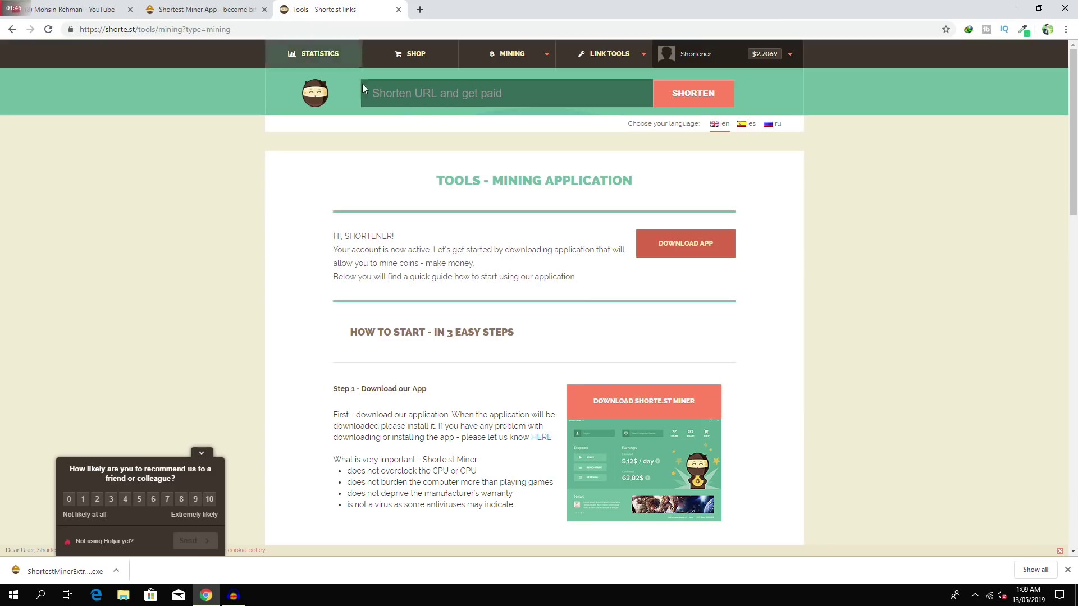
pyautogui.click(333, 66)
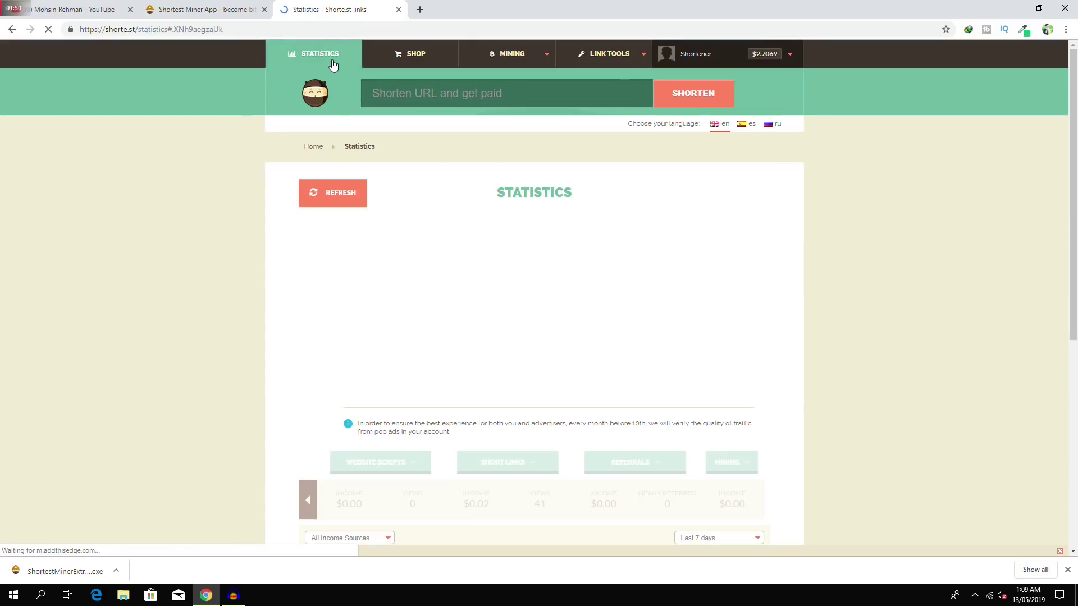
pyautogui.scroll(-4, 498, 192)
pyautogui.scroll(4, 499, 192)
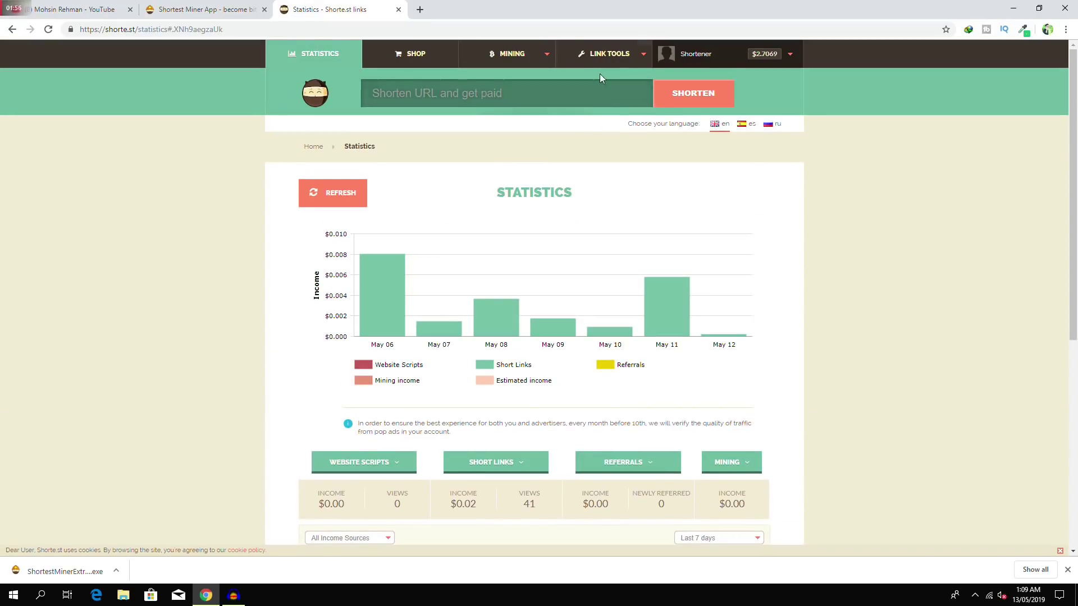
# - Examine the URL shortening field, the account balance and the daily income bars in the statistics chart
pyautogui.moveTo(466, 65)
pyautogui.click(408, 94)
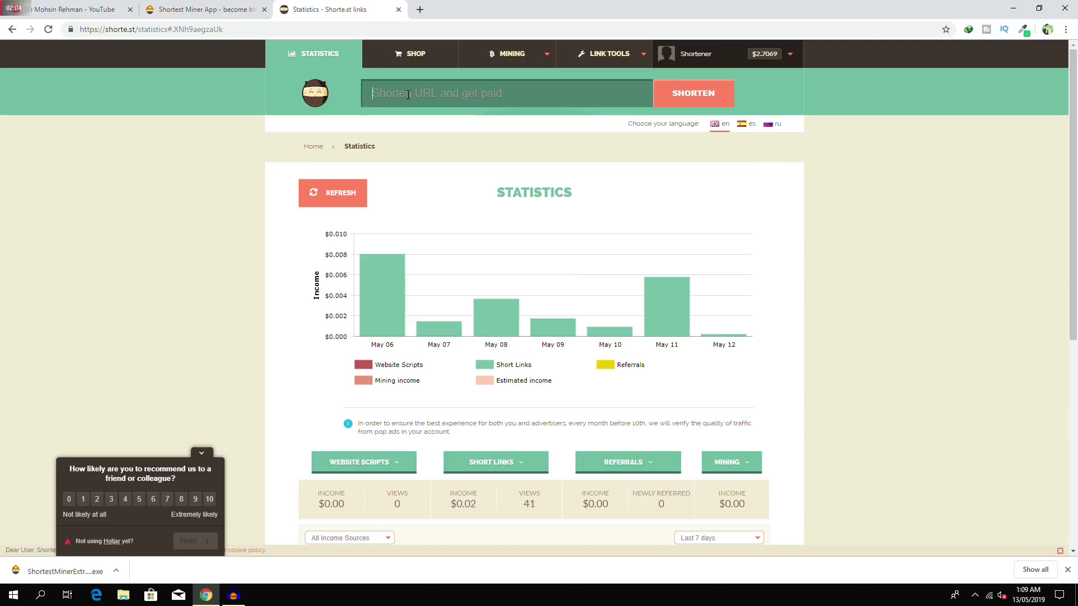
pyautogui.press('Return')
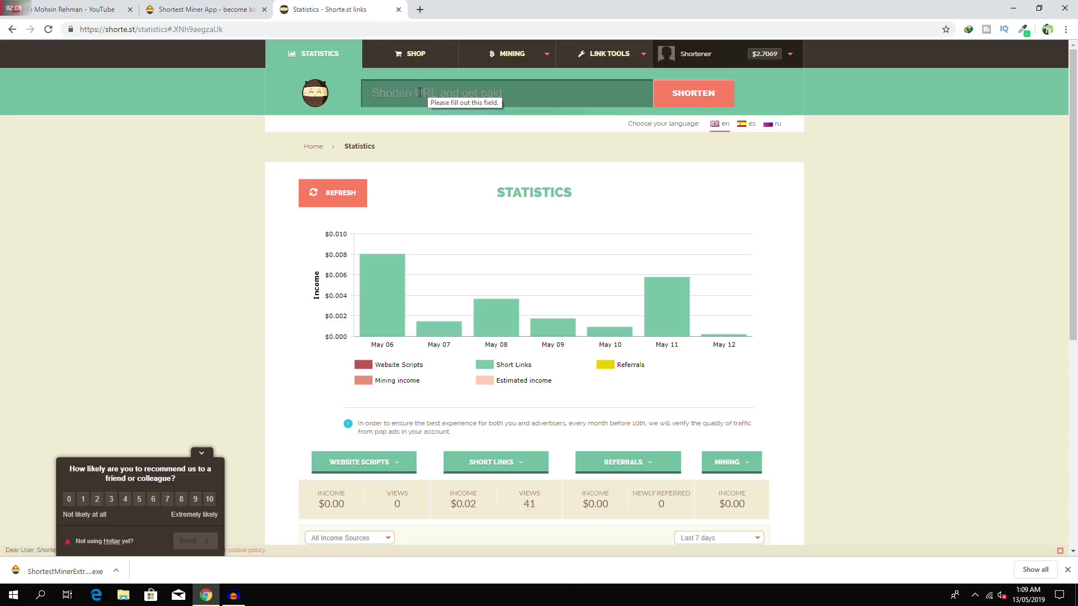
pyautogui.click(420, 92)
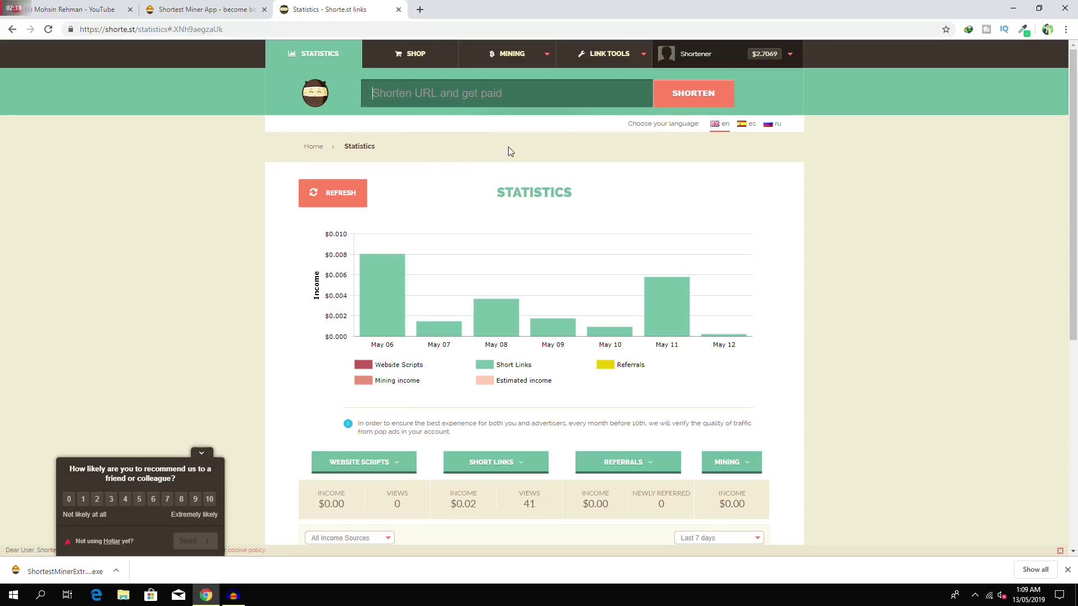
pyautogui.moveTo(769, 54)
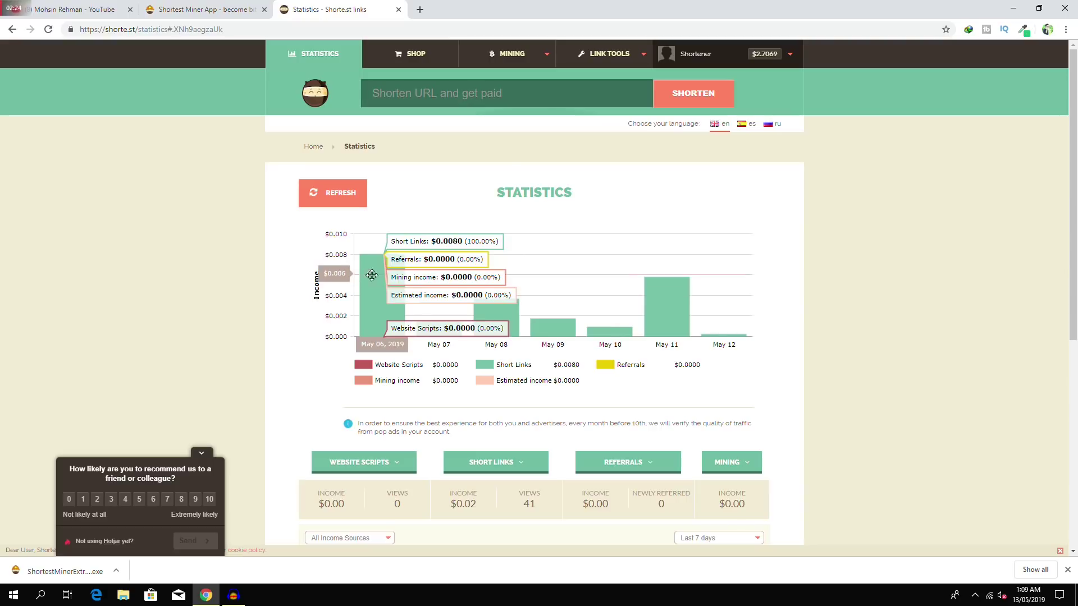
pyautogui.moveTo(662, 286)
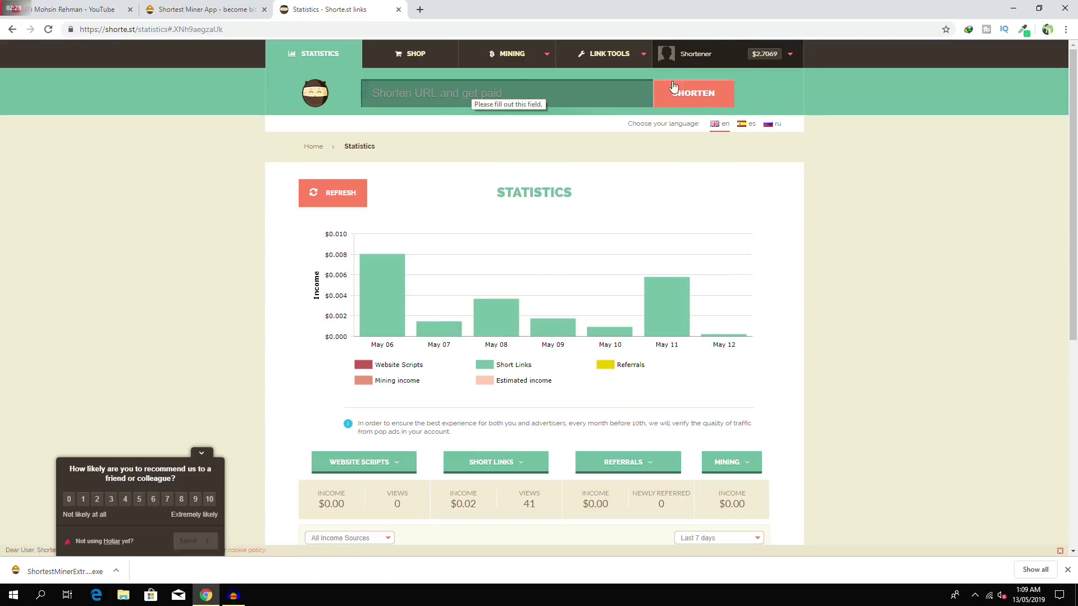
pyautogui.moveTo(724, 52)
# - Open the Shorte.st shop and browse the games and gift cards on offer
pyautogui.click(420, 66)
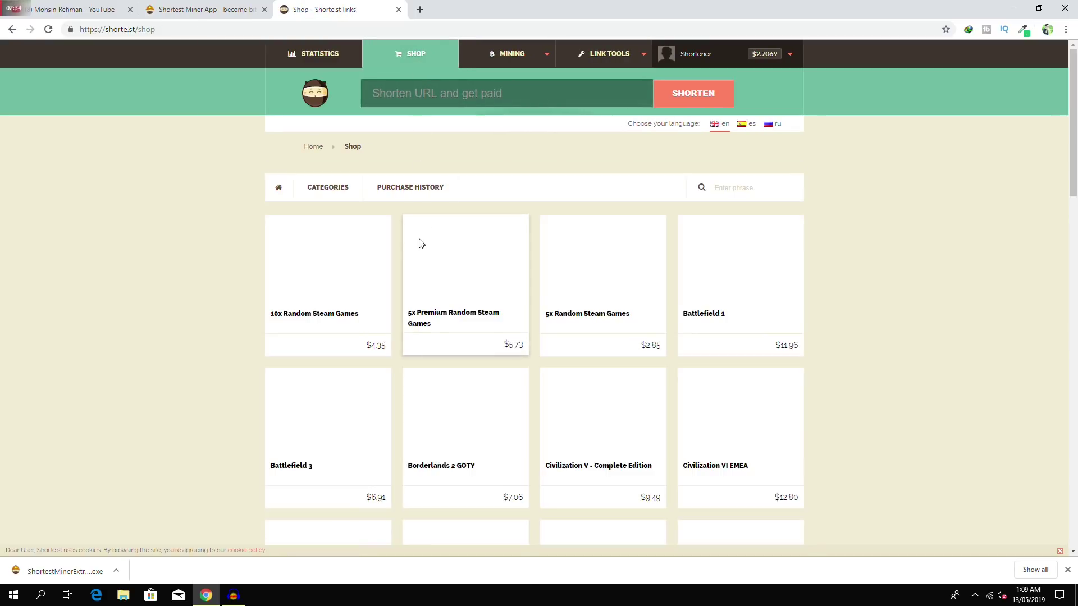
pyautogui.scroll(-5, 462, 351)
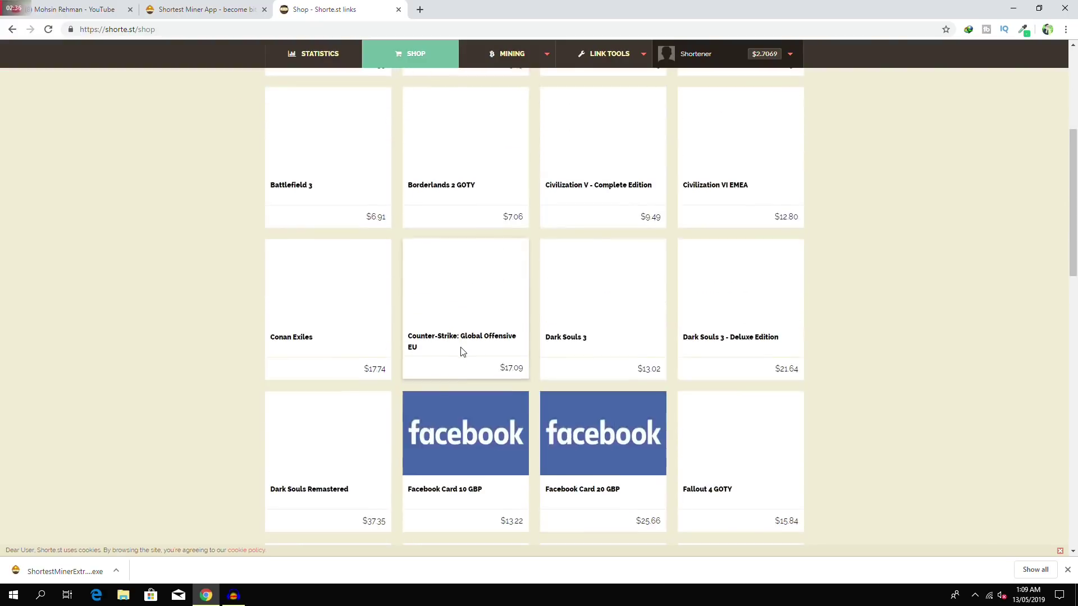
pyautogui.scroll(5, 461, 352)
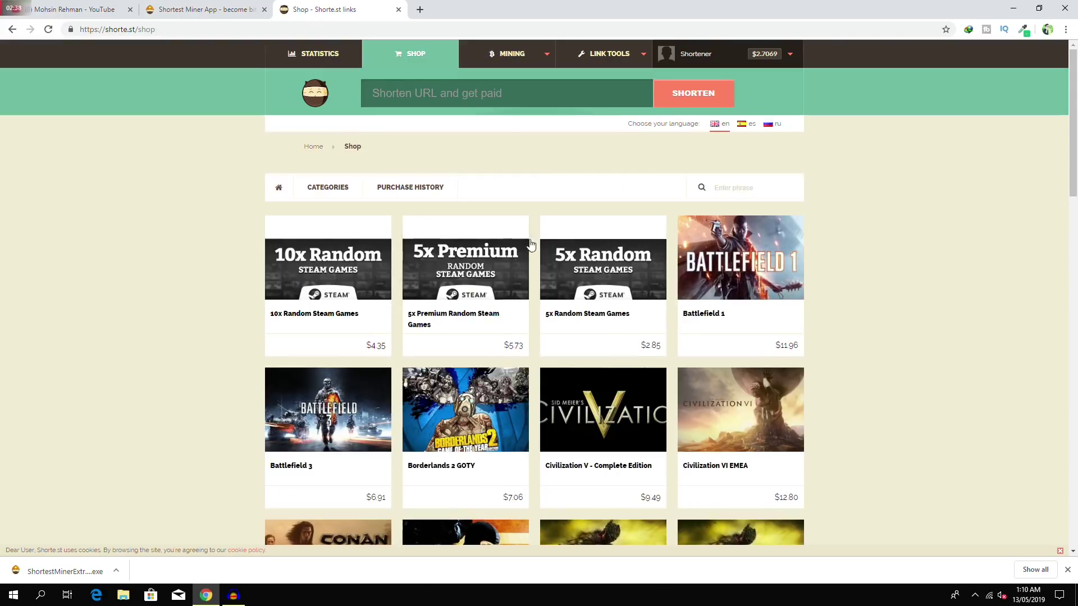
# - Open the Miner App page of the Shorte.st account and look over the download section and first steps
pyautogui.moveTo(600, 60)
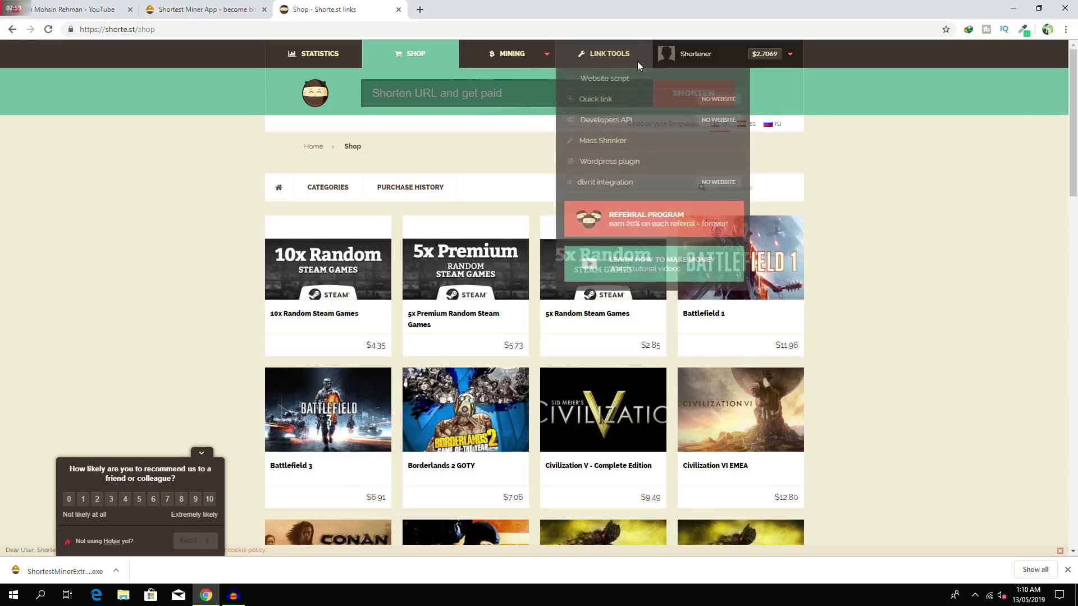
pyautogui.moveTo(526, 55)
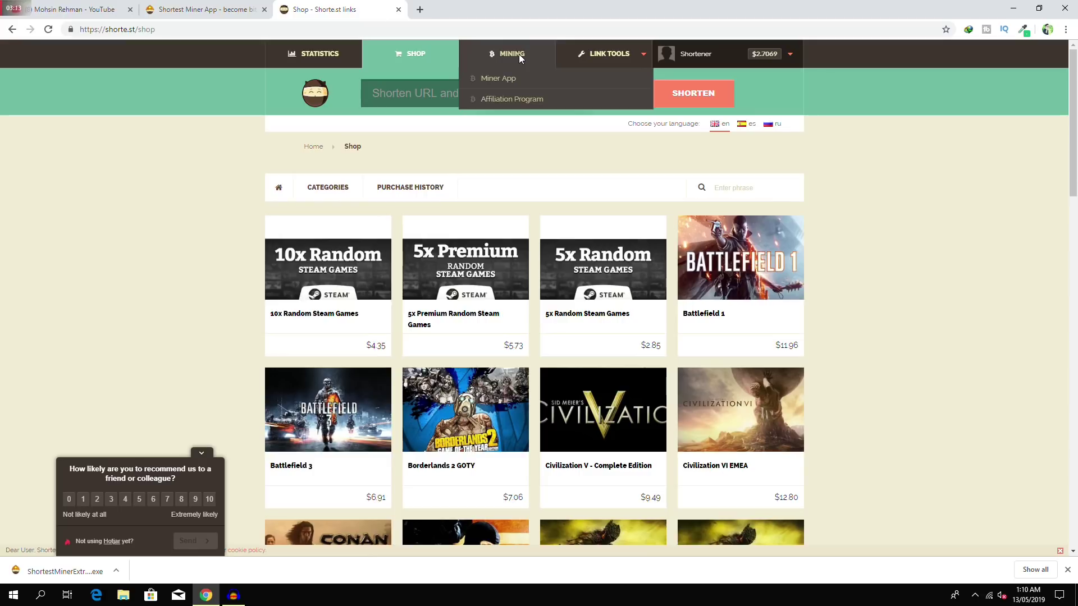
pyautogui.click(507, 84)
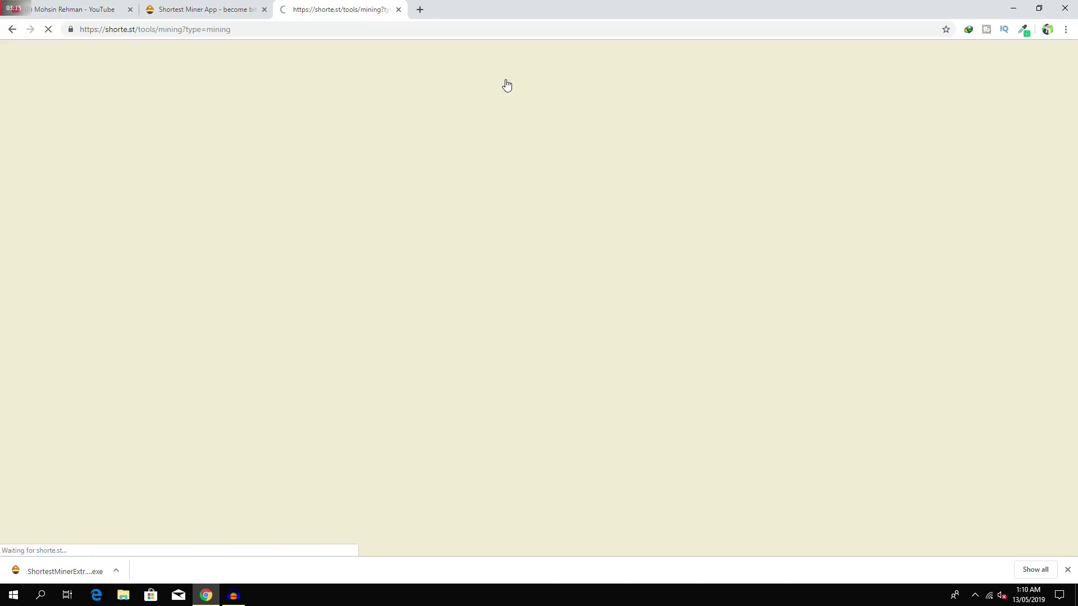
pyautogui.click(253, 10)
pyautogui.click(334, 6)
pyautogui.scroll(-3, 491, 279)
pyautogui.scroll(2, 491, 279)
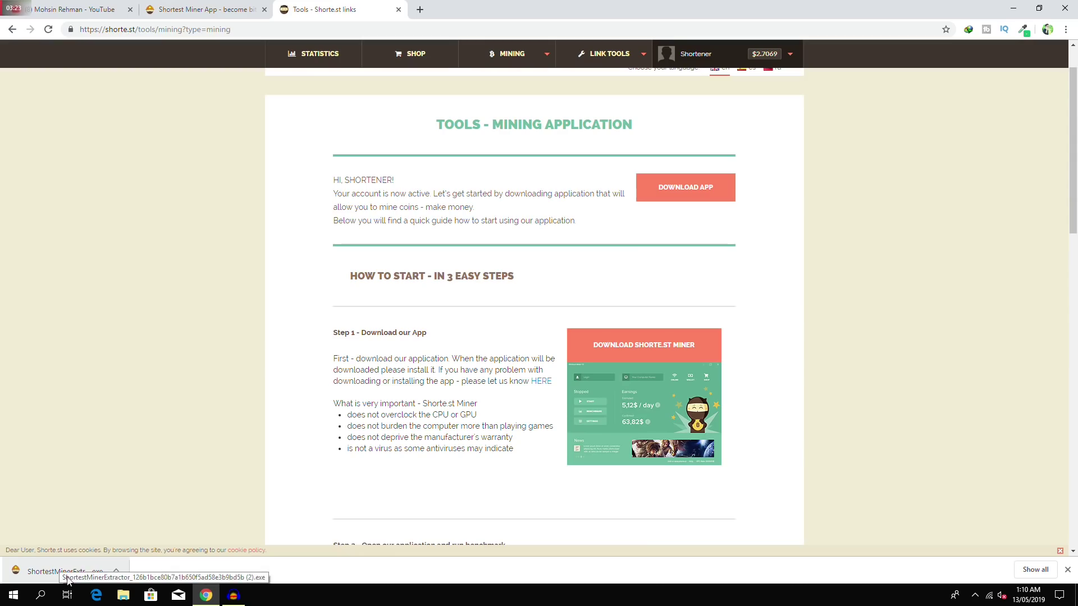
# - Run the downloaded ShortestMinerExtractor (2) file from the Downloads folder and uninstall the existing Shorte.st Miner
pyautogui.click(116, 571)
pyautogui.click(133, 530)
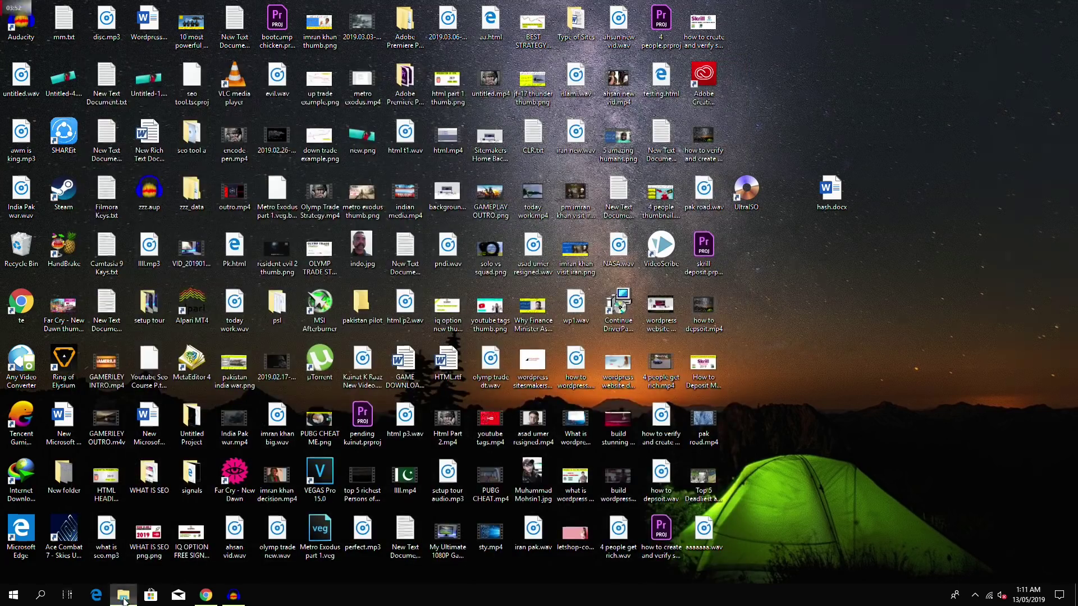
pyautogui.click(123, 596)
pyautogui.doubleClick(423, 345)
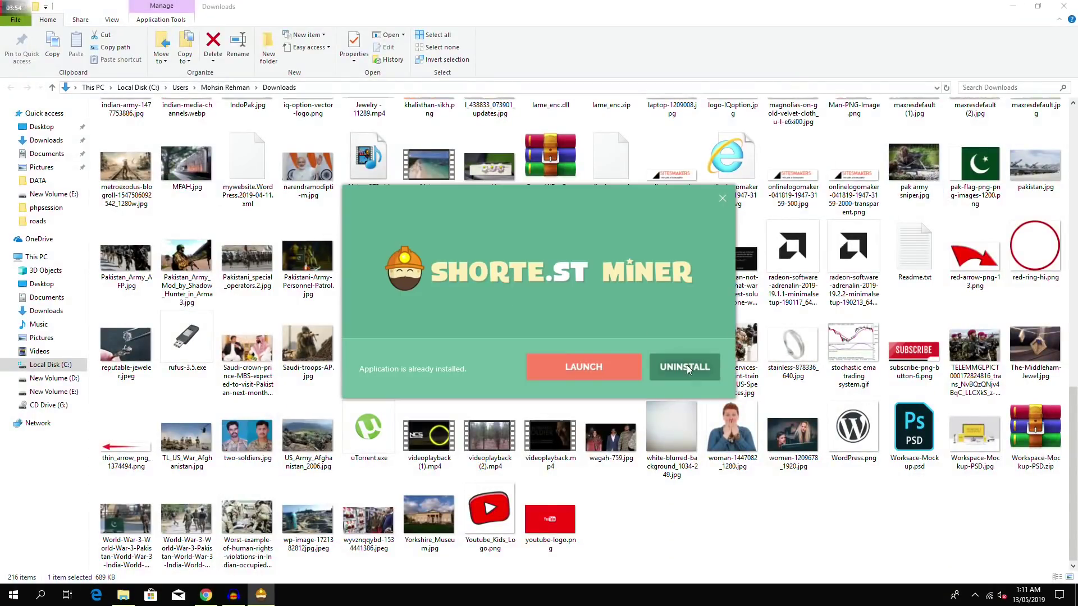
pyautogui.click(685, 362)
pyautogui.click(679, 369)
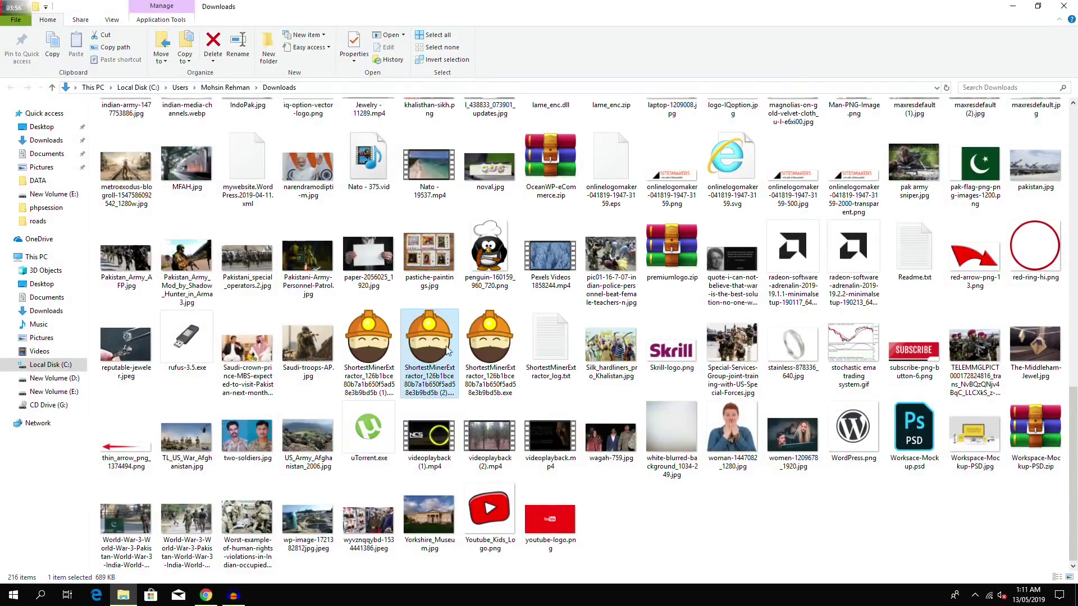
# - Run the ShortestMinerExtractor (2) file again to install Shorte.st Miner, and close the Downloads window
pyautogui.doubleClick(427, 348)
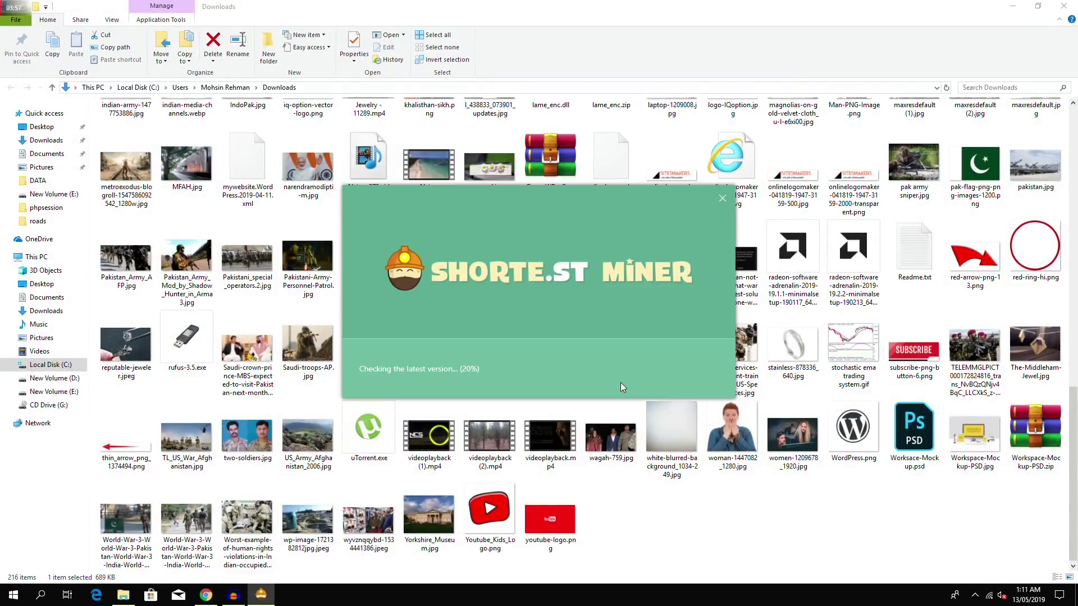
pyautogui.click(1064, 6)
pyautogui.rightClick(834, 66)
pyautogui.click(842, 86)
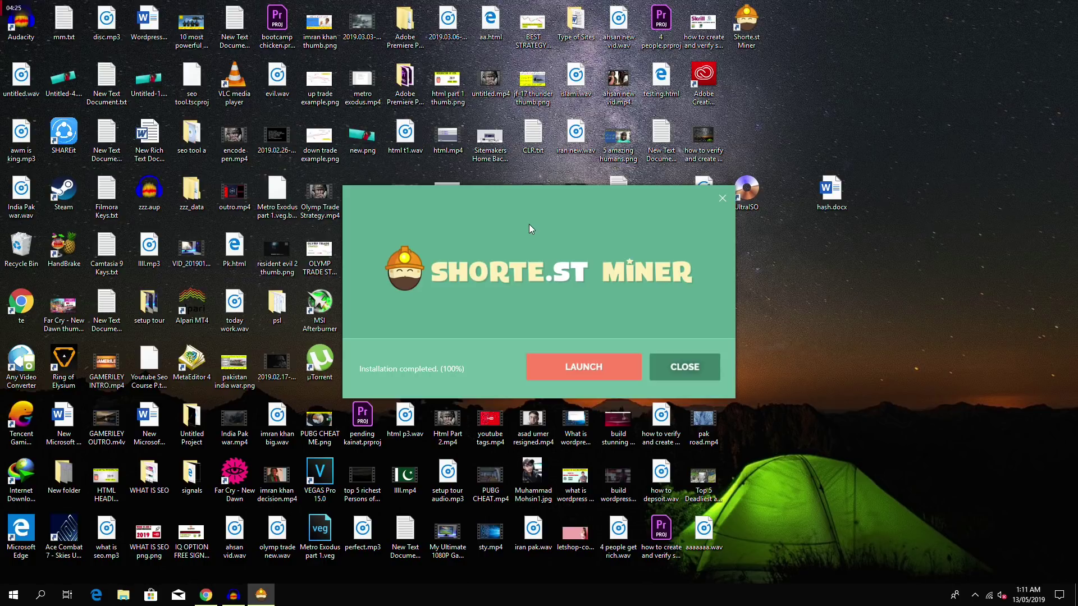
# - Launch Shorte.st Miner, accept its terms and complete the First Run Wizard with GPU and CPU both on
pyautogui.click(588, 368)
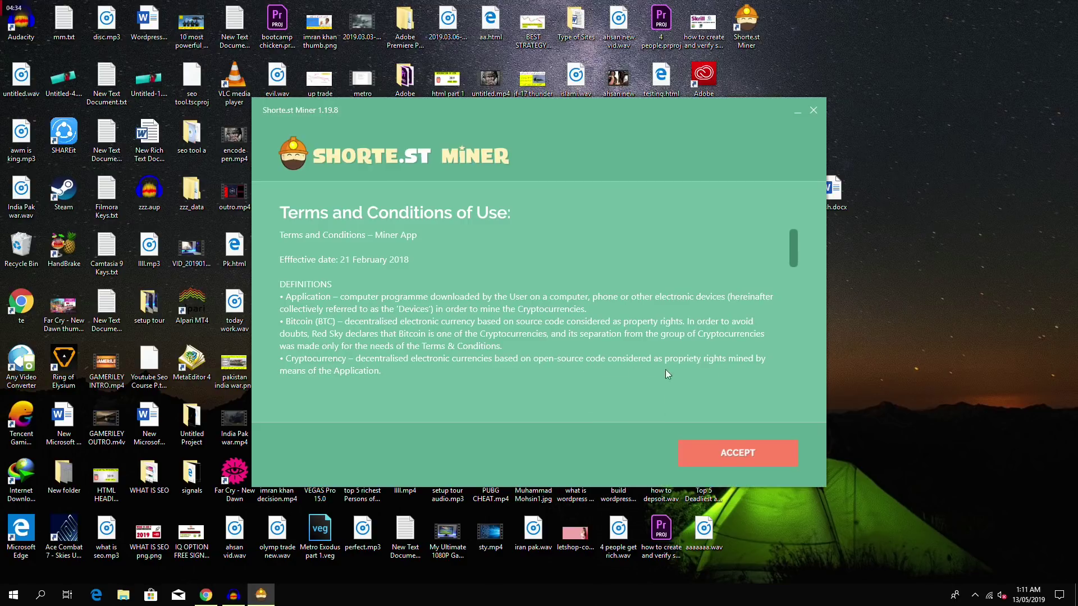
pyautogui.click(732, 457)
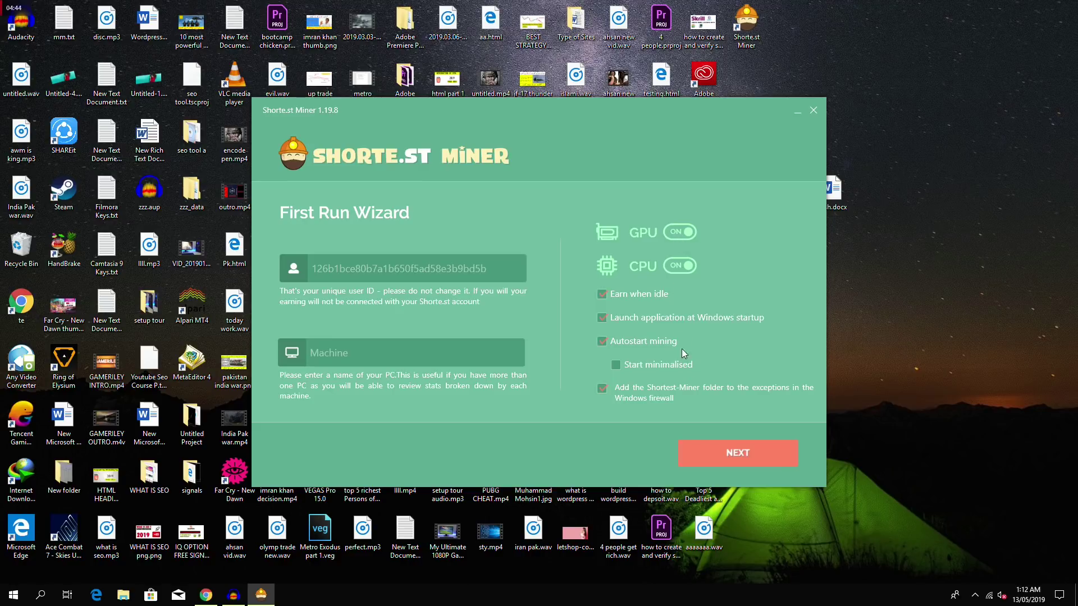
pyautogui.click(722, 455)
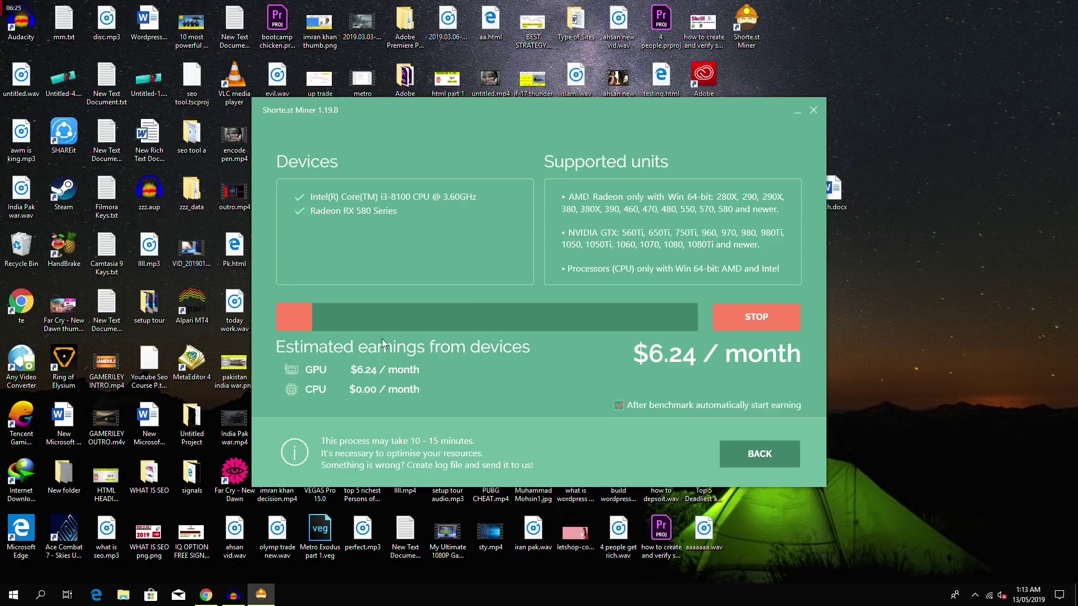
# - Allow xmrig-amd.gh to communicate on public networks through Windows Defender Firewall
pyautogui.moveTo(410, 120); pyautogui.dragTo(430, 144)
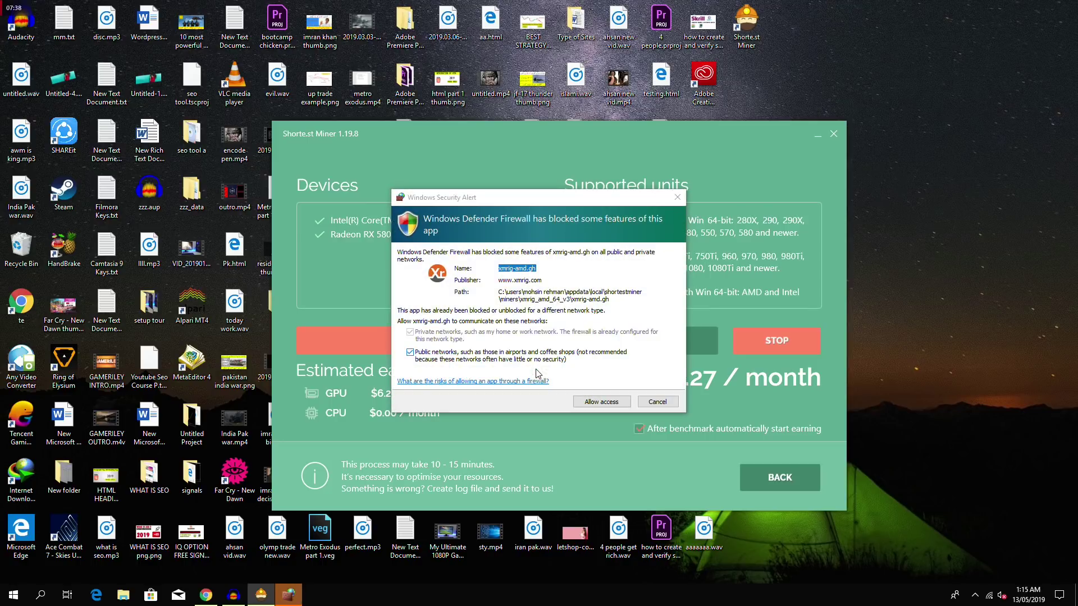
pyautogui.click(604, 403)
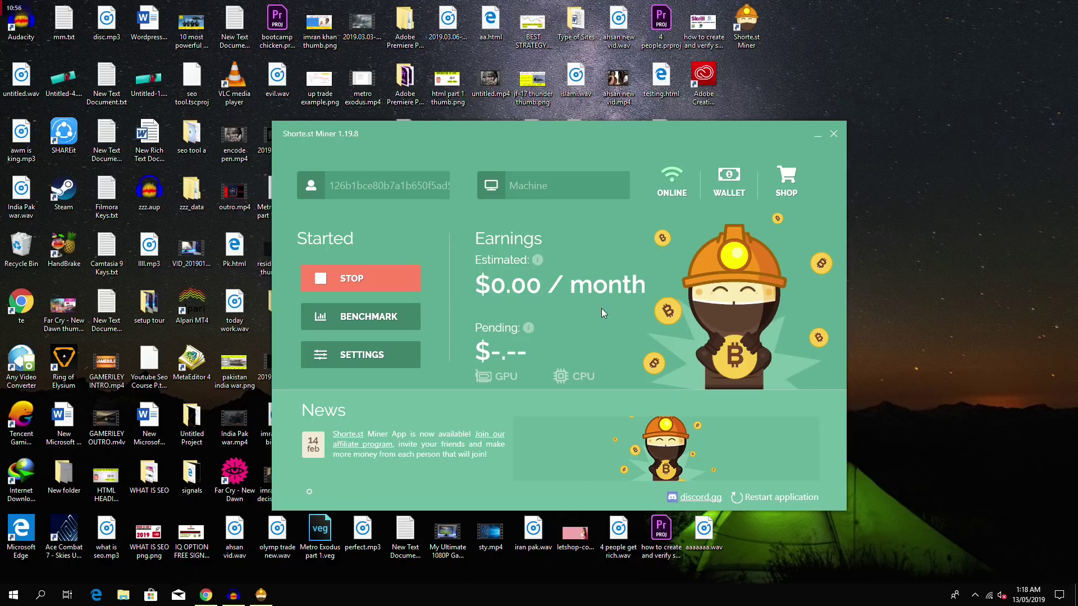
# - View the wallet from the Shorte.st Miner main screen
pyautogui.click(725, 192)
pyautogui.click(732, 62)
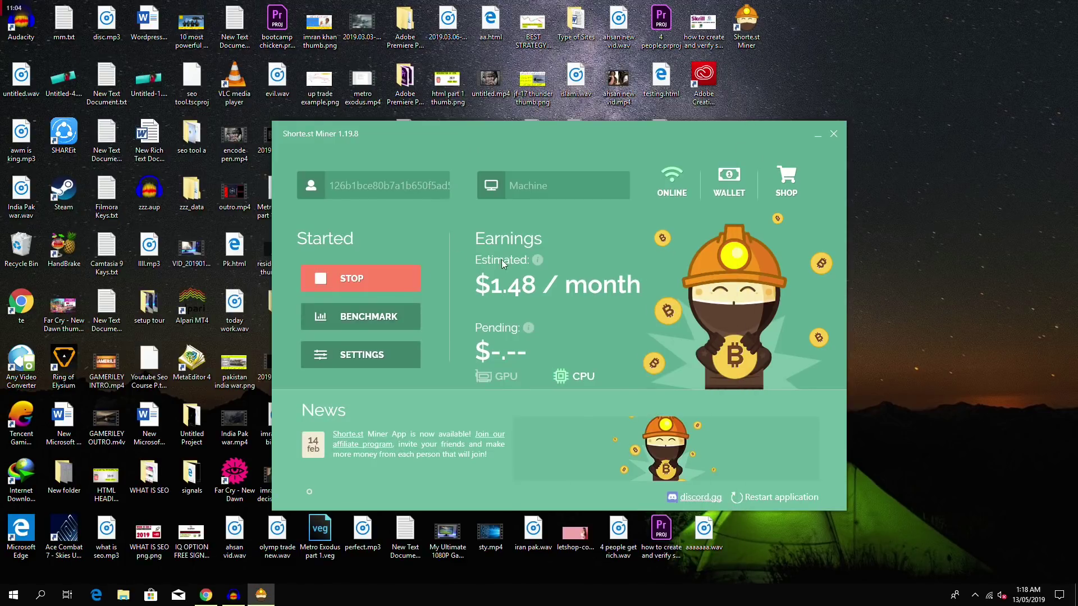
# - Stop mining and review the miner's benchmark and settings screens, returning to the main screen without saving
pyautogui.click(380, 285)
pyautogui.click(383, 320)
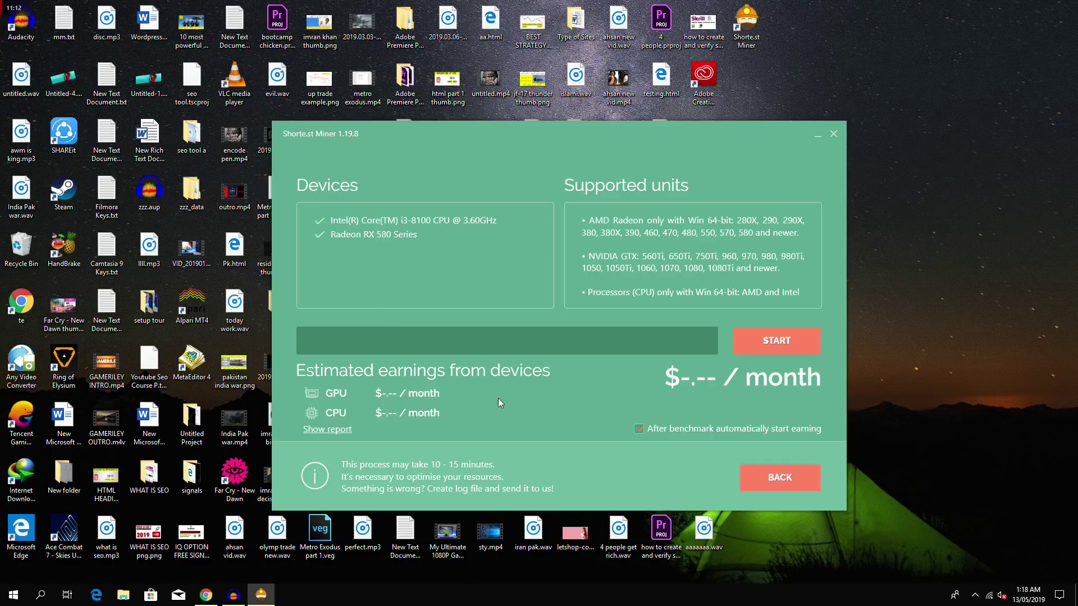
pyautogui.click(768, 479)
pyautogui.click(364, 356)
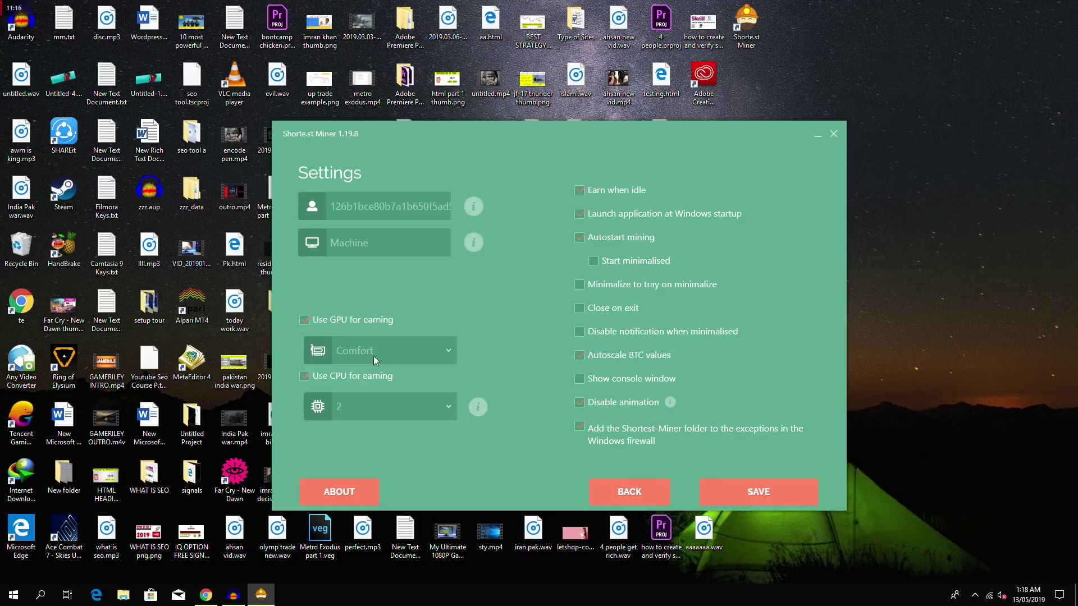
pyautogui.click(650, 492)
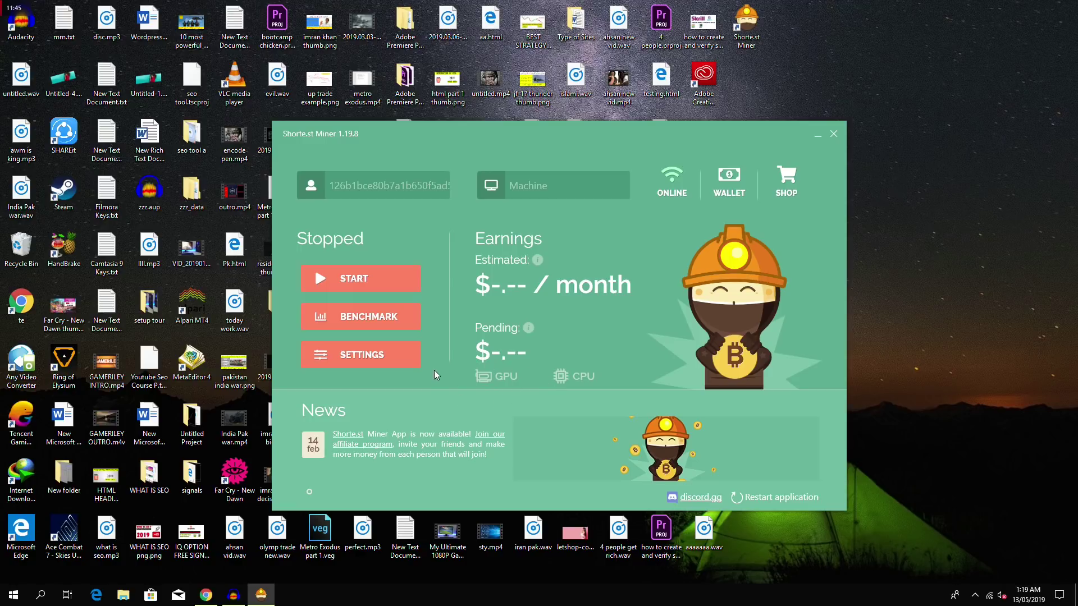
# - Examine the GPU mode and CPU choices for earning in the miner settings, picking 2 for the CPU
pyautogui.click(396, 363)
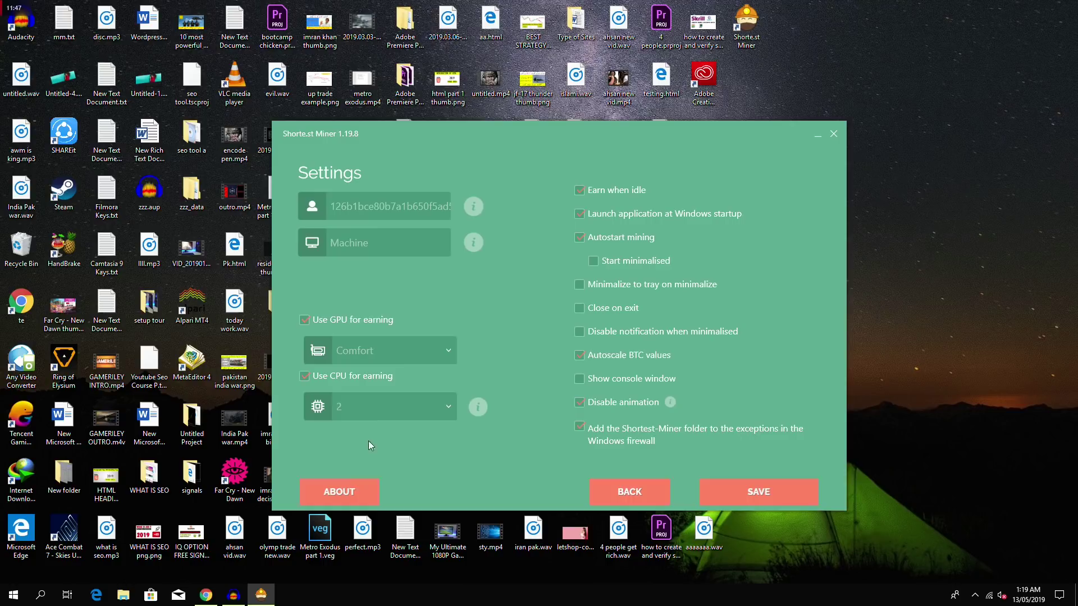
pyautogui.click(638, 491)
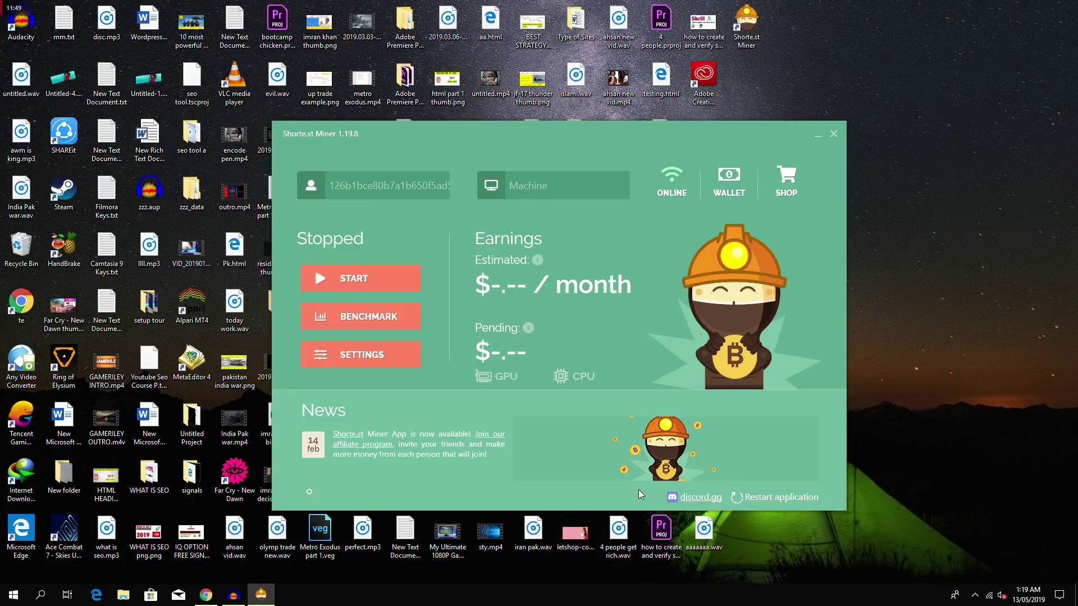
pyautogui.click(416, 363)
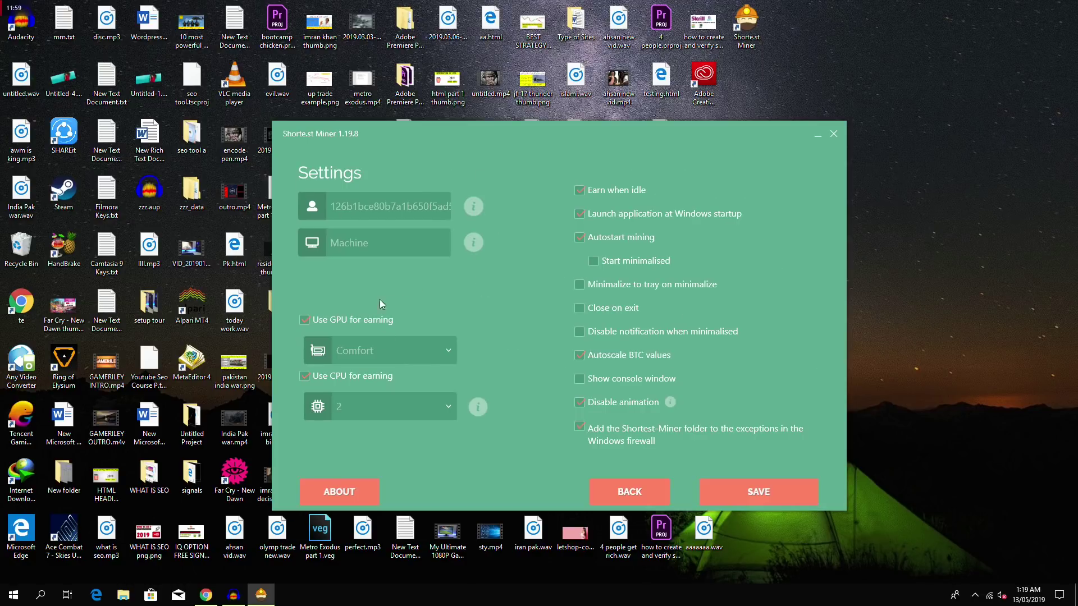
pyautogui.click(379, 415)
pyautogui.click(379, 415)
pyautogui.click(386, 348)
pyautogui.click(386, 348)
pyautogui.click(389, 347)
pyautogui.click(389, 347)
pyautogui.click(377, 360)
pyautogui.click(386, 389)
pyautogui.click(388, 355)
pyautogui.click(398, 358)
pyautogui.click(402, 406)
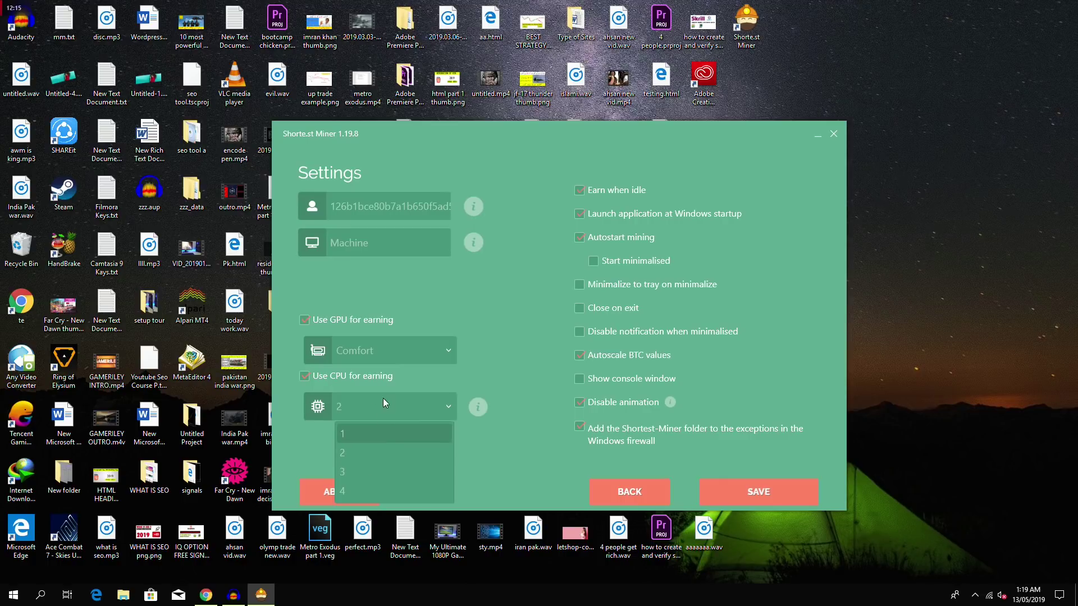
pyautogui.click(376, 452)
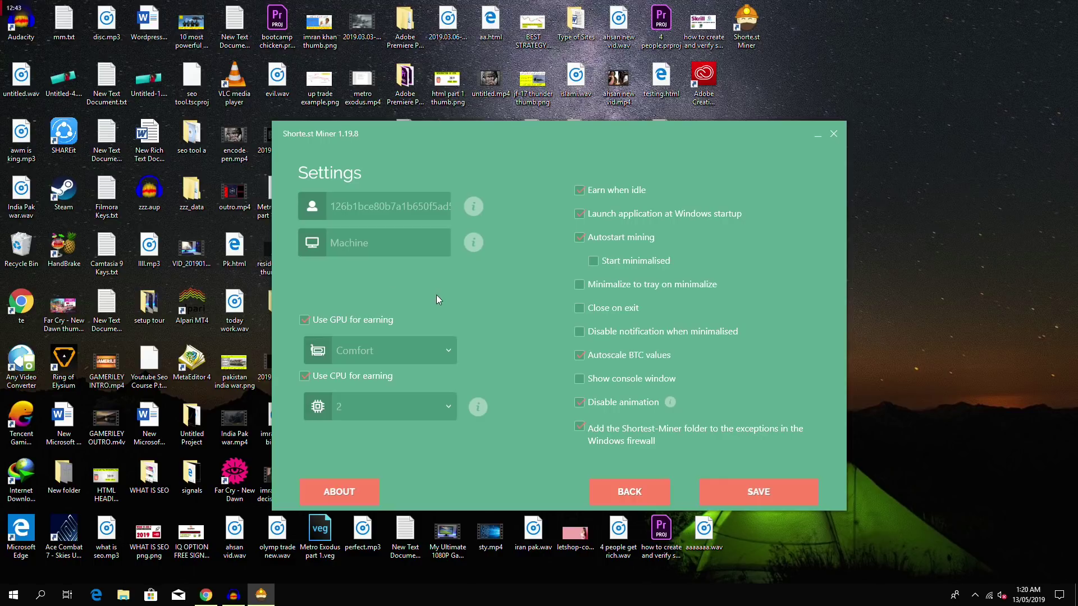
# - Review the GPU earning mode choices and return to the miner's main screen without saving
pyautogui.click(430, 349)
pyautogui.click(430, 351)
pyautogui.click(429, 351)
pyautogui.click(430, 351)
pyautogui.click(430, 351)
pyautogui.click(431, 353)
pyautogui.click(431, 356)
pyautogui.click(422, 372)
pyautogui.click(410, 355)
pyautogui.click(395, 379)
pyautogui.click(403, 360)
pyautogui.click(403, 357)
pyautogui.click(401, 355)
pyautogui.click(401, 356)
pyautogui.click(401, 355)
pyautogui.click(399, 379)
pyautogui.click(617, 491)
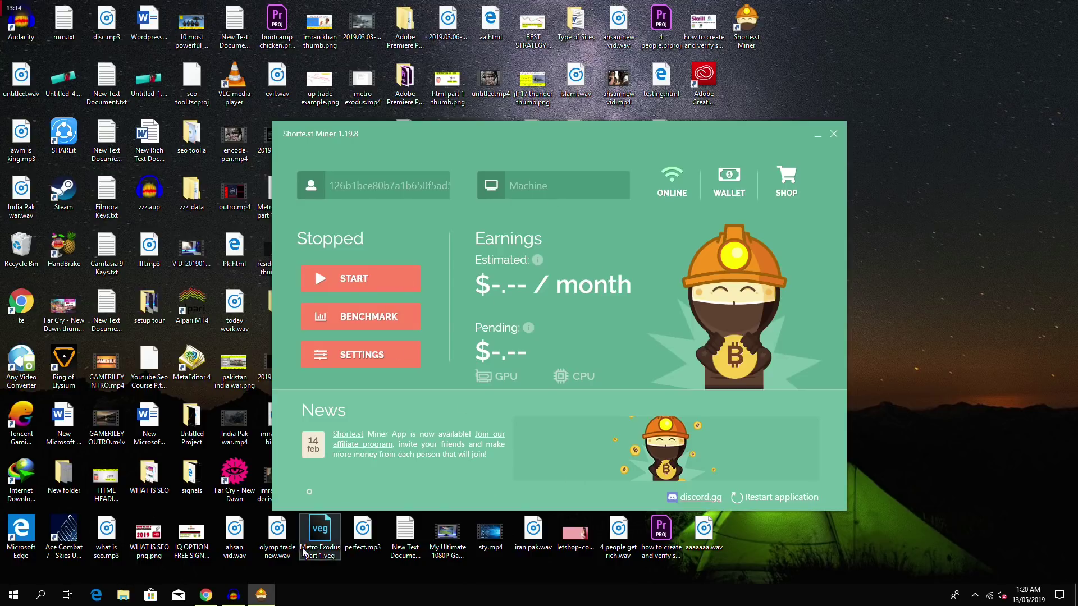
# - Switch to Chrome, close the IDM Integration Module page and open the Shorte.st account's Withdraw page
pyautogui.click(206, 595)
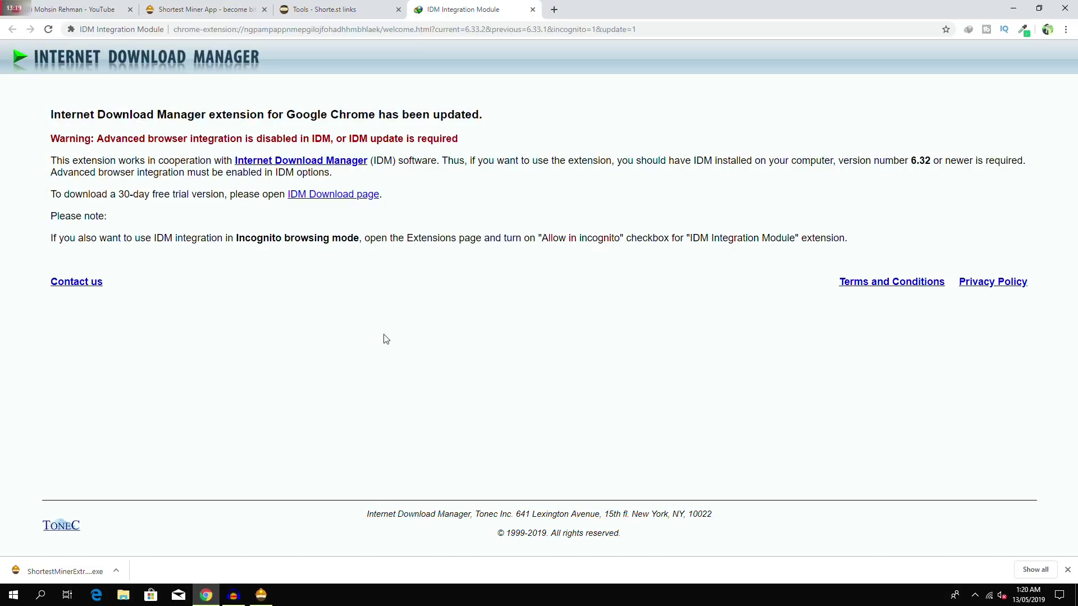
pyautogui.click(532, 10)
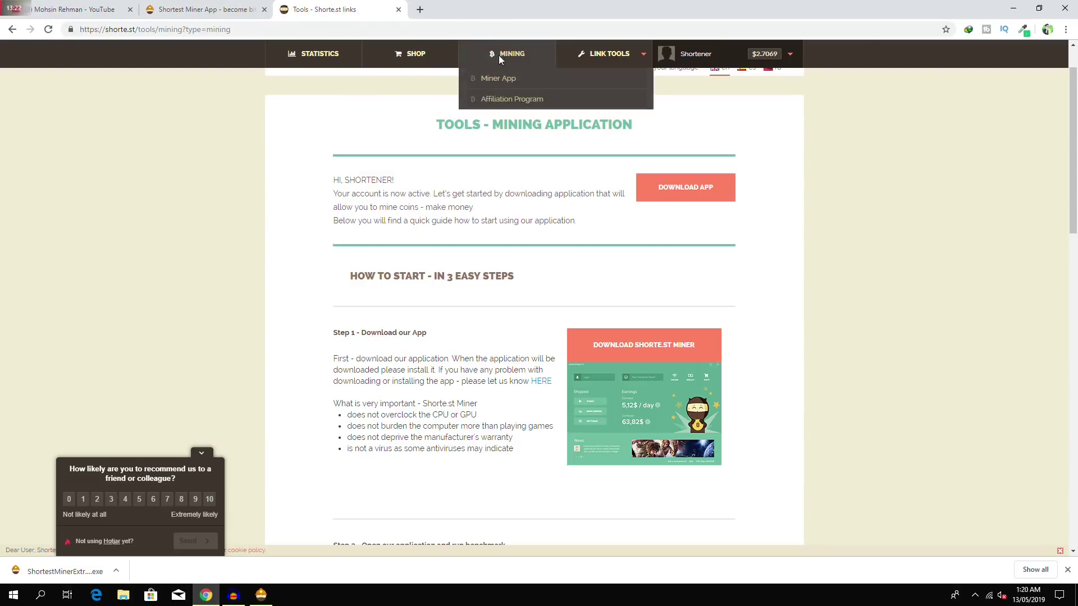
pyautogui.moveTo(684, 59)
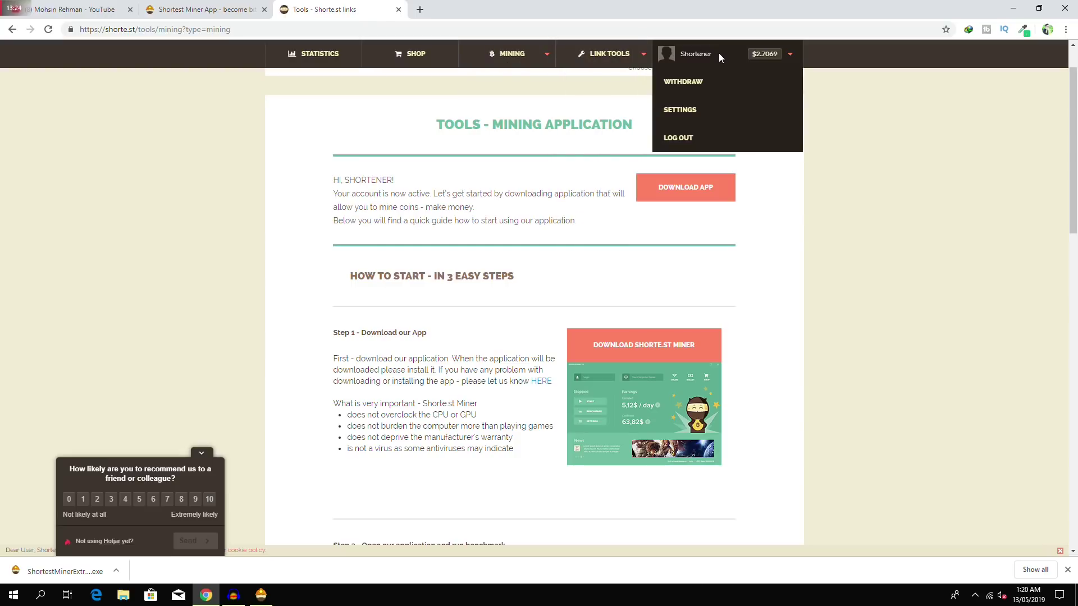
pyautogui.click(676, 91)
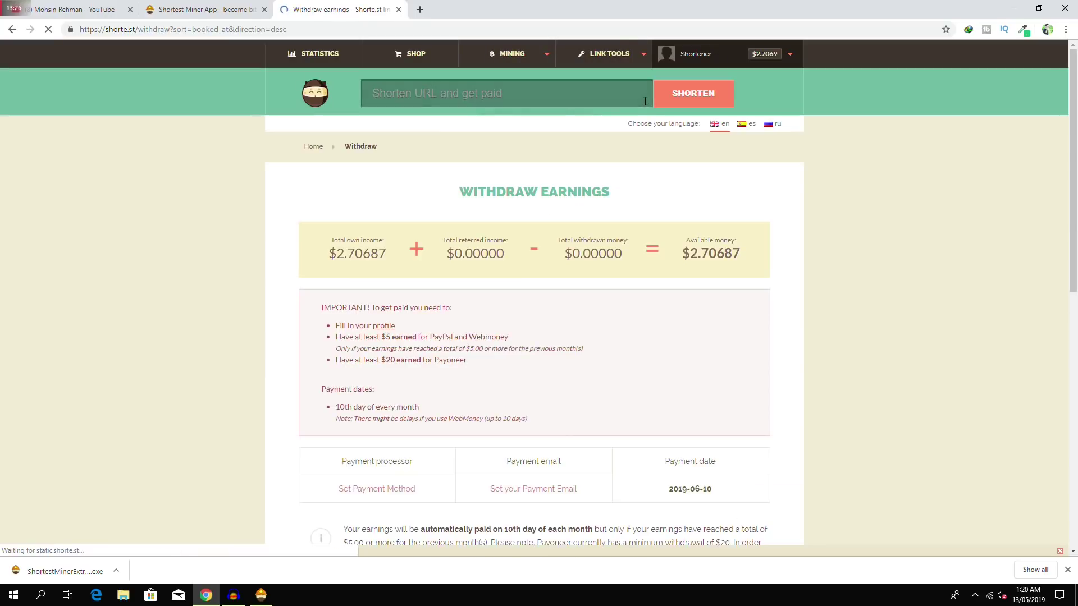
# - Switch to Shorte.st Miner and view the account identifier field in its settings
pyautogui.click(268, 594)
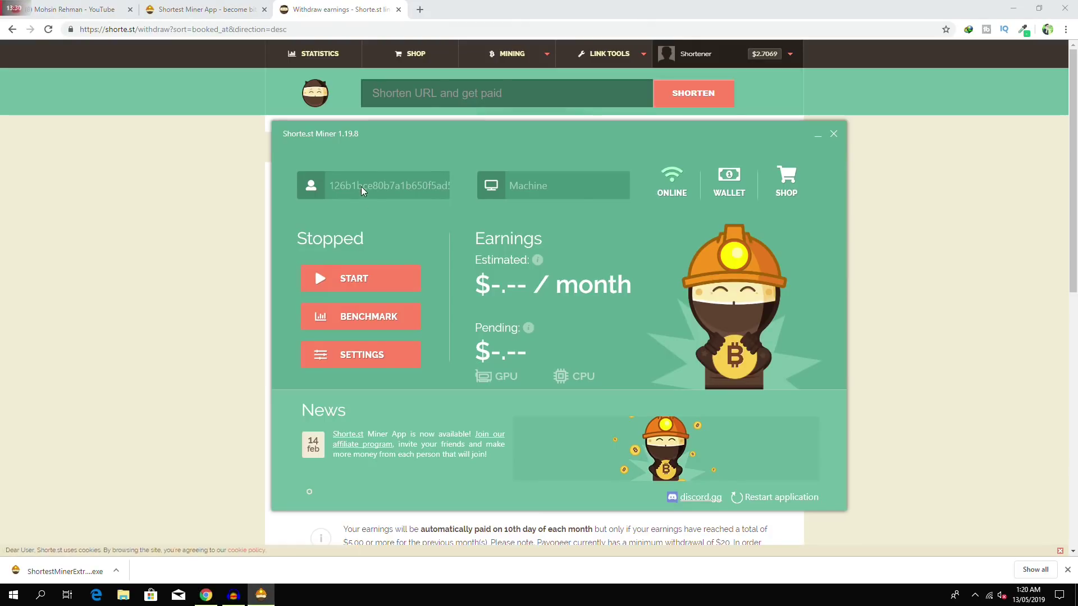
pyautogui.click(362, 186)
pyautogui.doubleClick(377, 219)
pyautogui.click(368, 206)
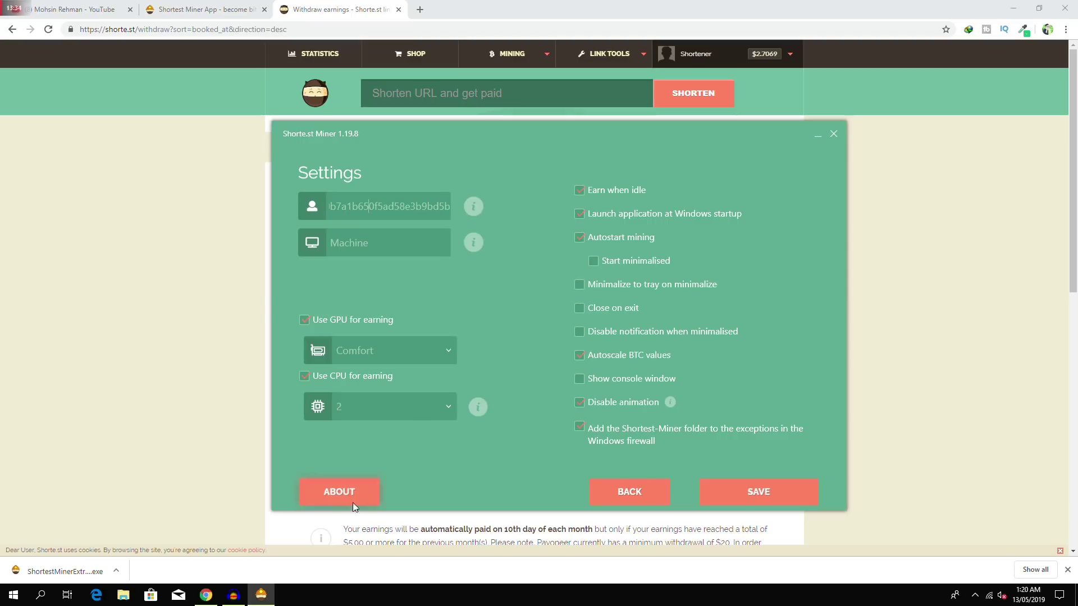
# - Switch back to Chrome and review the payout requirements, payment dates and transaction history on the Withdraw Earnings page
pyautogui.click(207, 597)
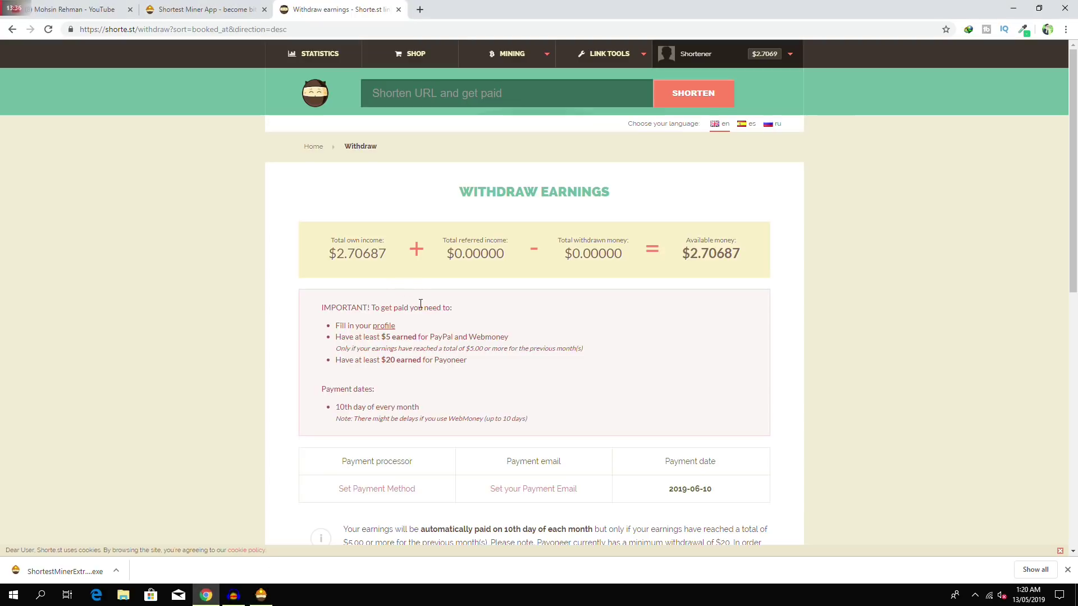
pyautogui.scroll(-2, 396, 292)
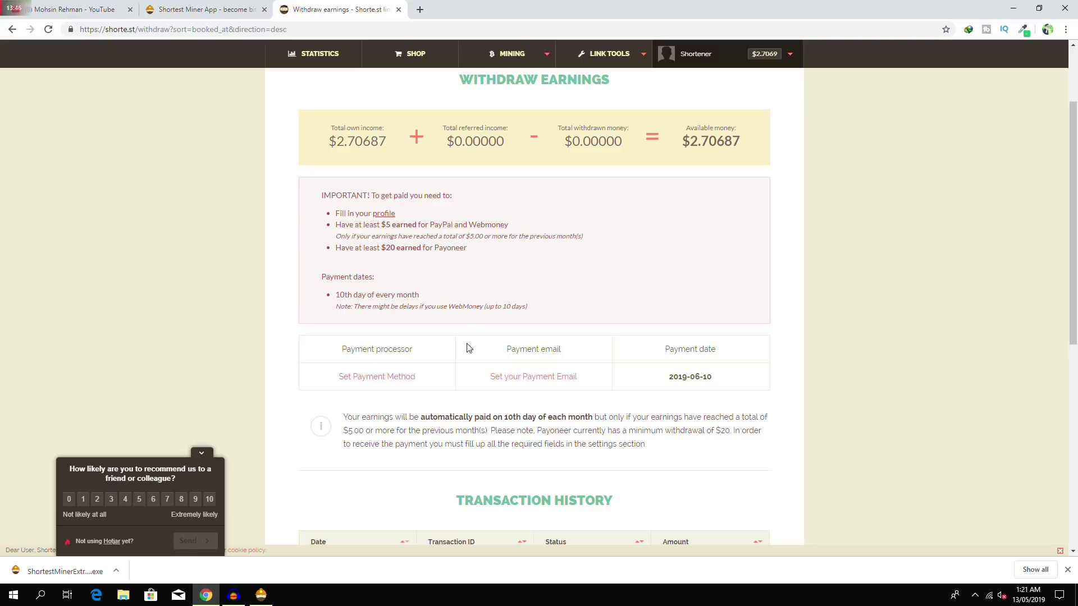
pyautogui.scroll(-5, 450, 389)
pyautogui.scroll(7, 450, 389)
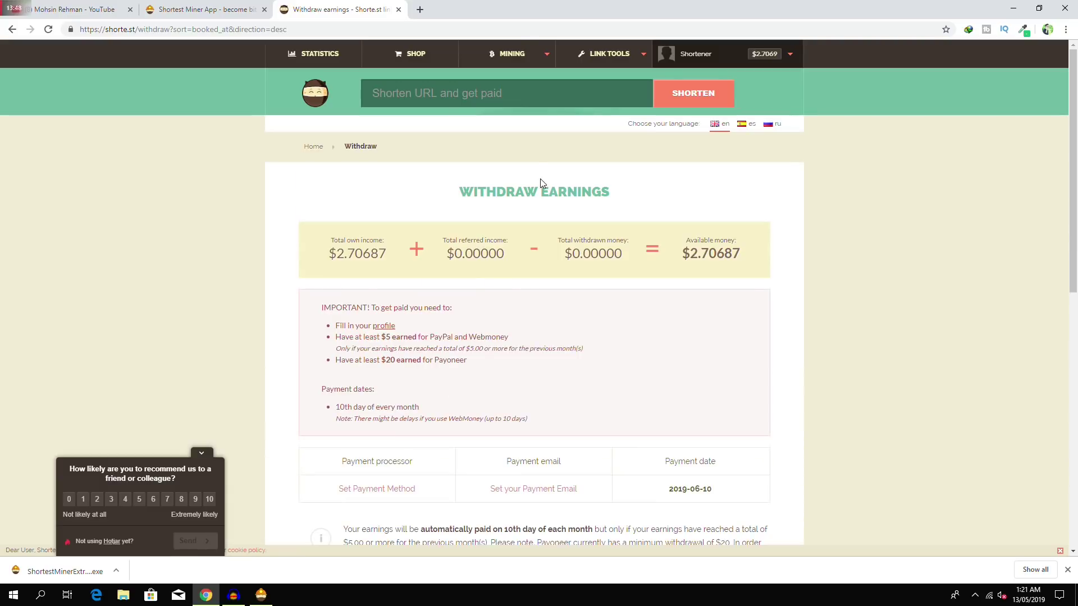
# - View the Shorte.st income statistics, and minimize both the browser and the miner to reveal the desktop
pyautogui.click(317, 53)
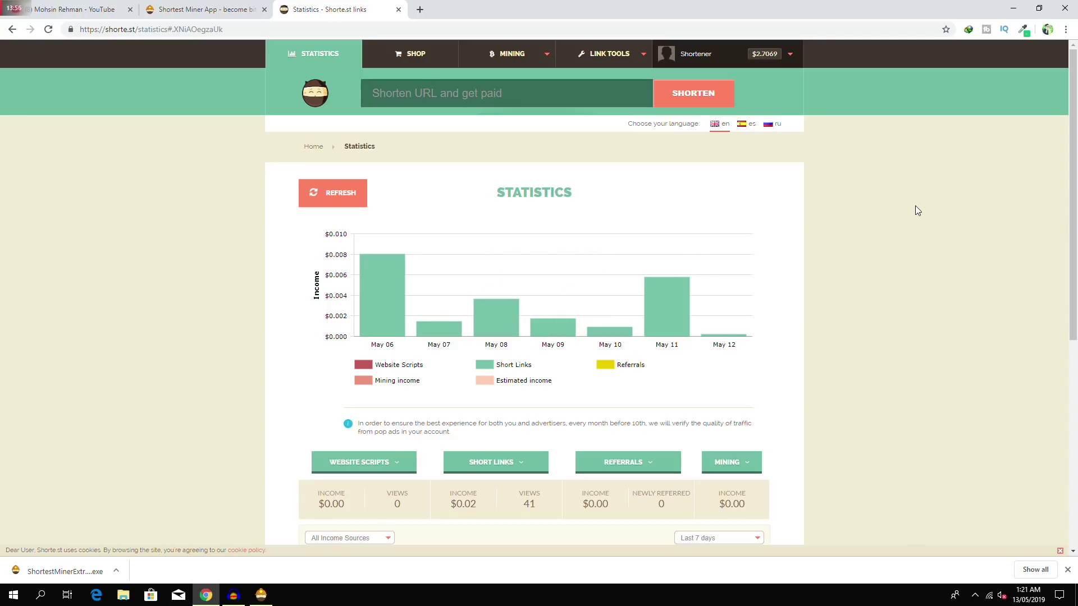
pyautogui.click(1014, 8)
pyautogui.click(819, 136)
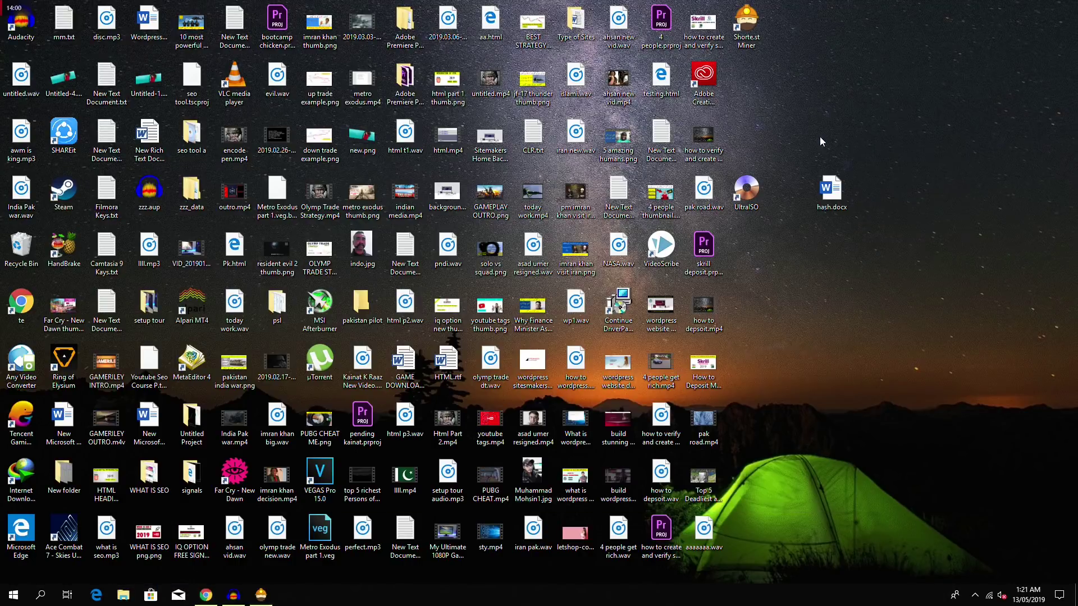